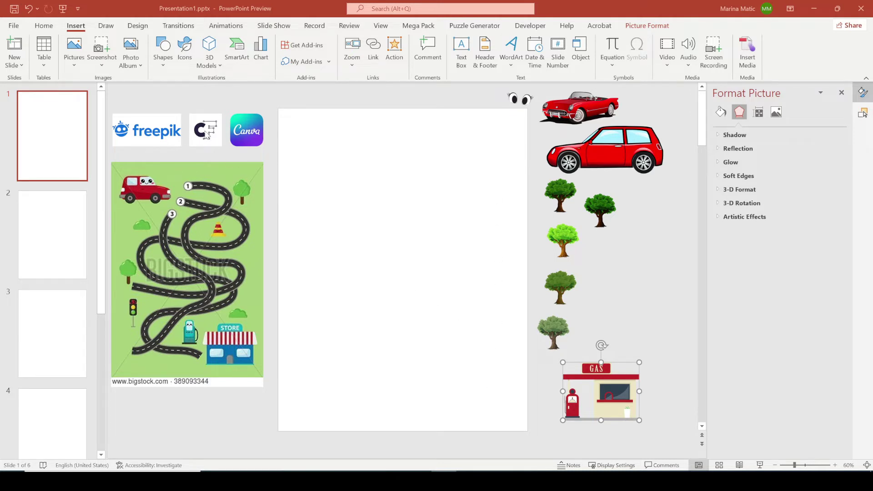
# - Draw a rectangle about 2.17" high and 2.34" wide in the upper right corner of the blank page
pyautogui.click(164, 60)
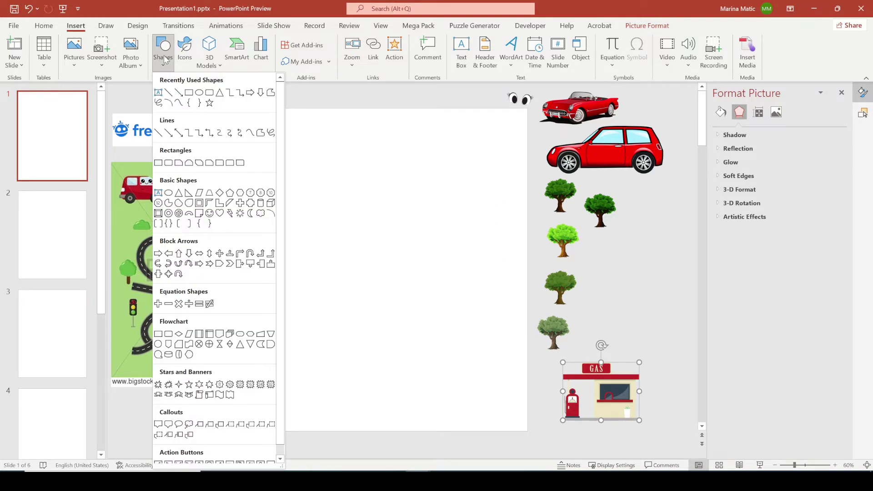
pyautogui.click(189, 92)
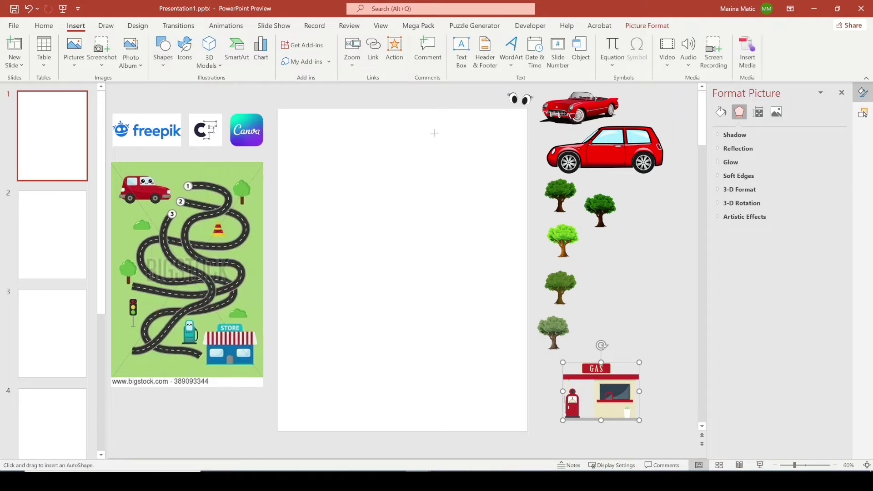
pyautogui.moveTo(442, 120); pyautogui.dragTo(511, 184)
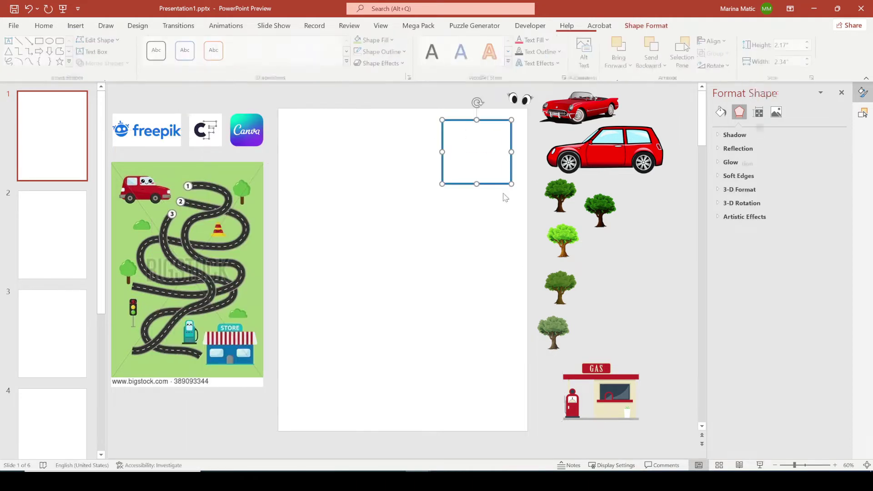
pyautogui.click(431, 353)
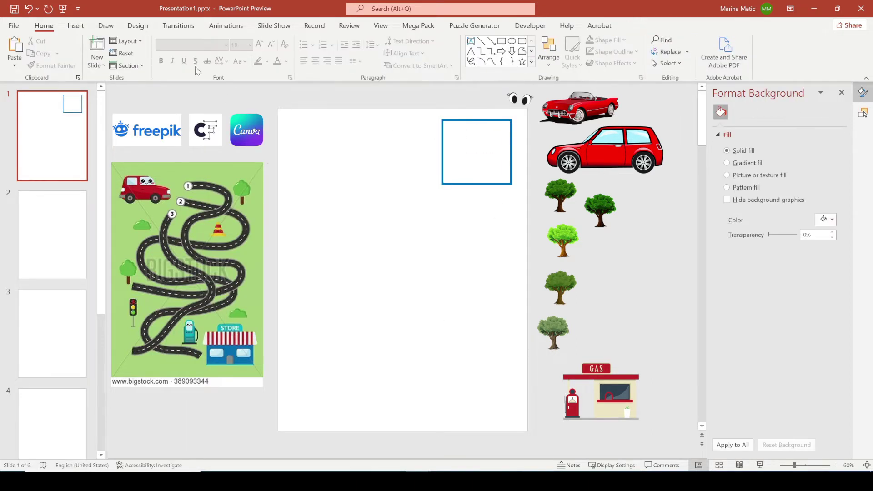
# - Draw a second rectangle about 2.34" high and 2.95" wide in the page's lower right corner and shift it slightly upward
pyautogui.click(76, 26)
pyautogui.click(162, 50)
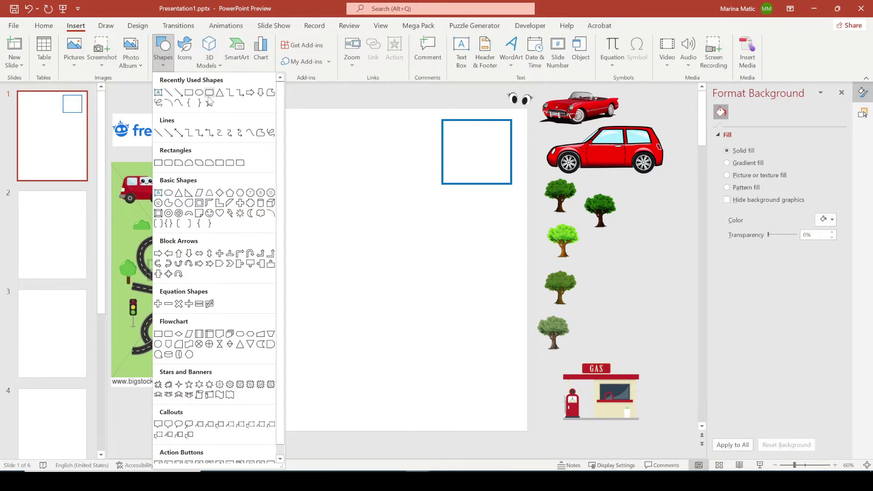
pyautogui.click(189, 93)
pyautogui.moveTo(432, 357); pyautogui.dragTo(519, 426)
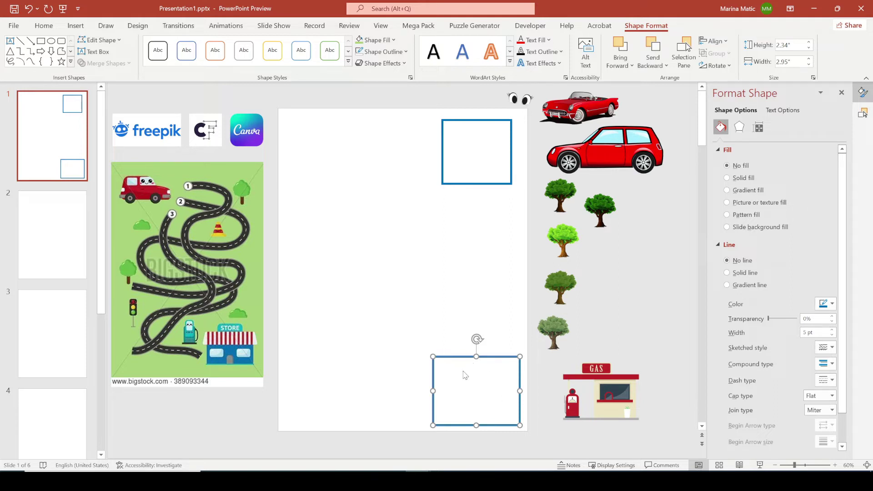
pyautogui.moveTo(458, 354); pyautogui.dragTo(458, 347)
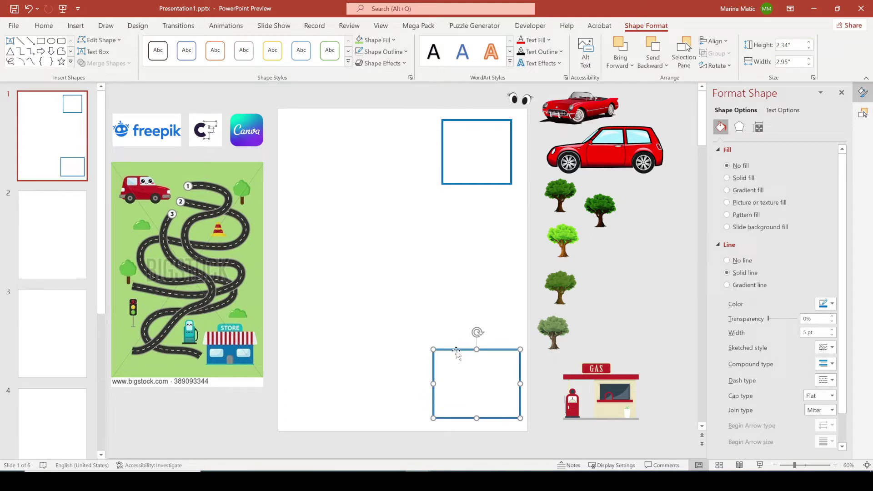
# - Delete both placeholder rectangles from the page
pyautogui.press('Delete')
pyautogui.click(456, 184)
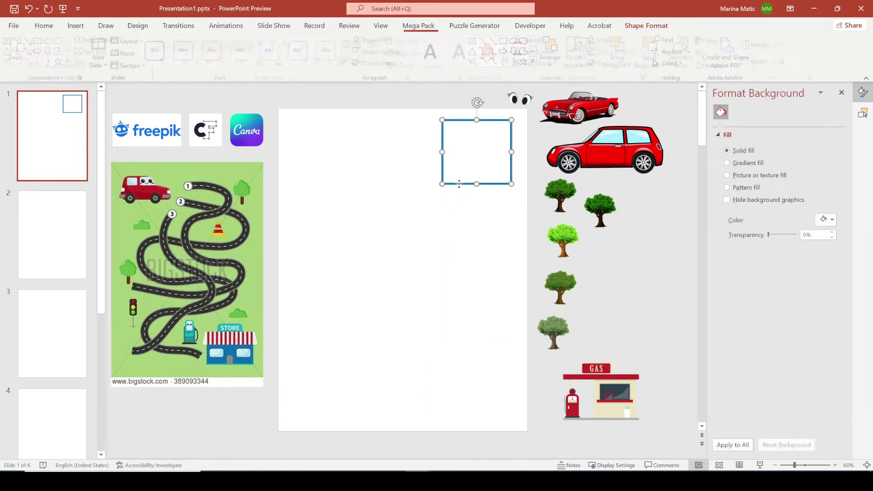
pyautogui.press('Delete')
pyautogui.click(465, 194)
# - Place the red convertible with the cartoon eyes on its front at the page's upper right and the gas station at its lower left
pyautogui.moveTo(569, 115); pyautogui.dragTo(469, 151)
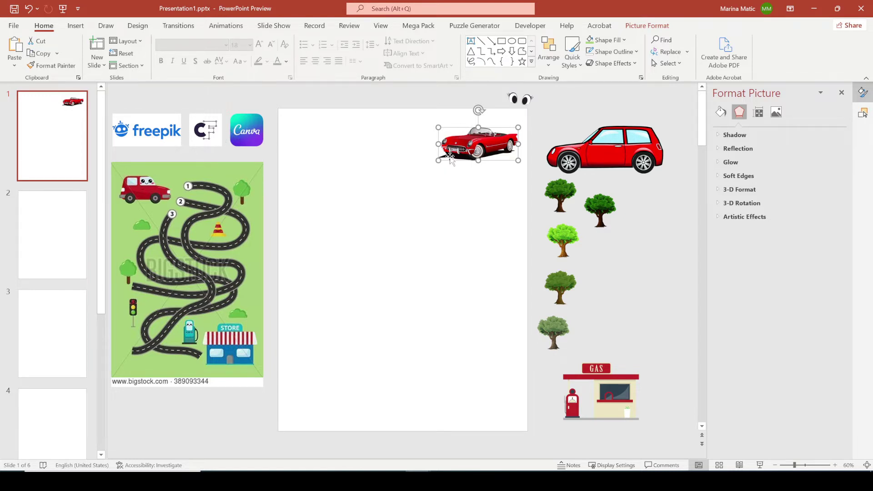
pyautogui.moveTo(523, 99); pyautogui.dragTo(463, 139)
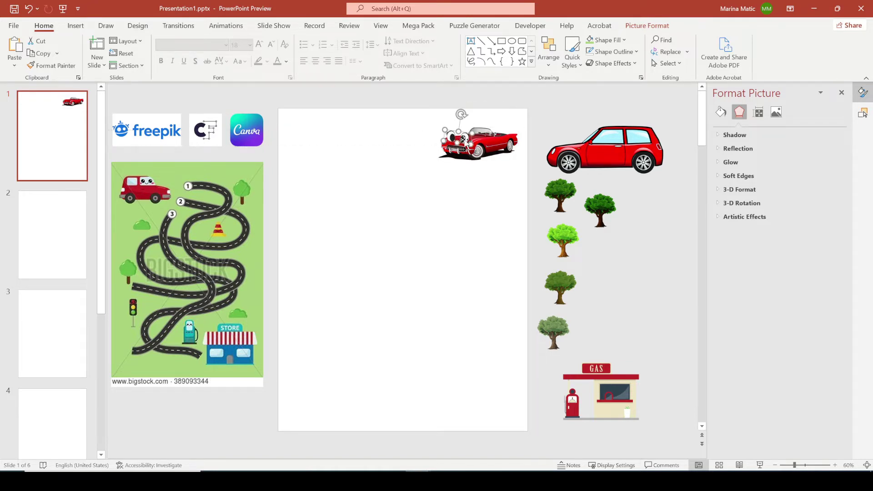
pyautogui.click(478, 212)
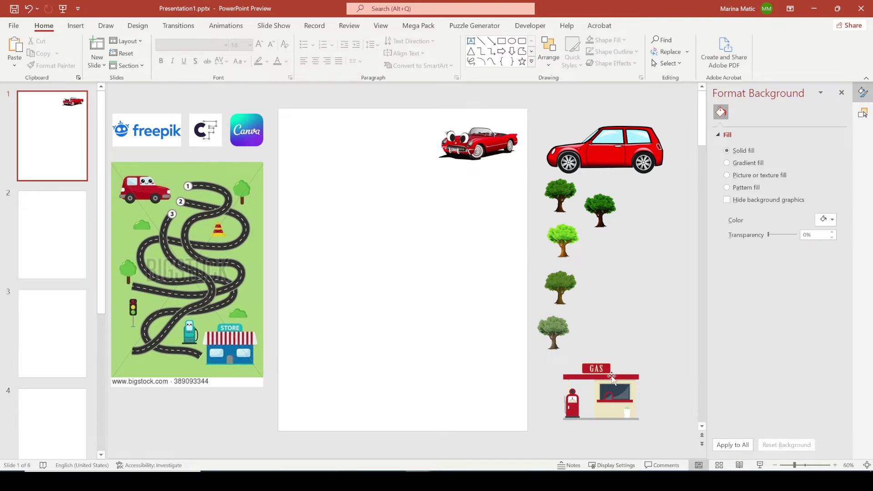
pyautogui.moveTo(610, 377); pyautogui.dragTo(345, 375)
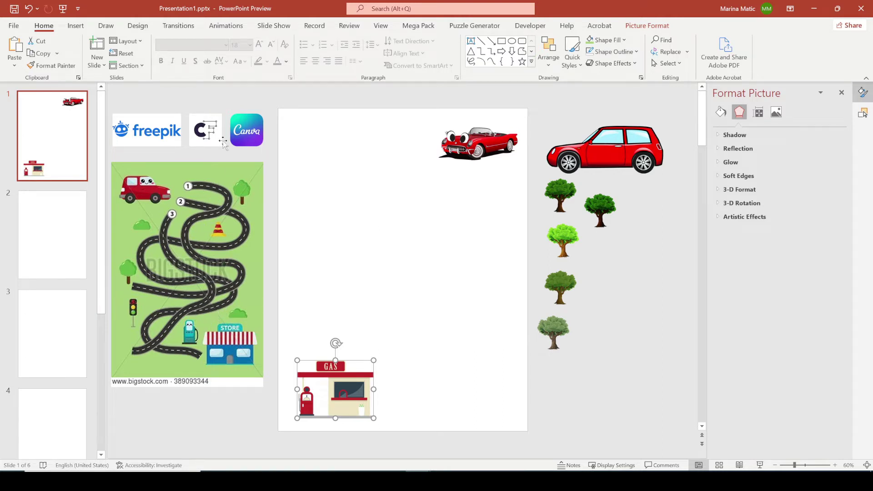
# - Draw a winding freeform curve from the car down towards the gas station, about 8.57" high and 6.16" wide
pyautogui.click(77, 25)
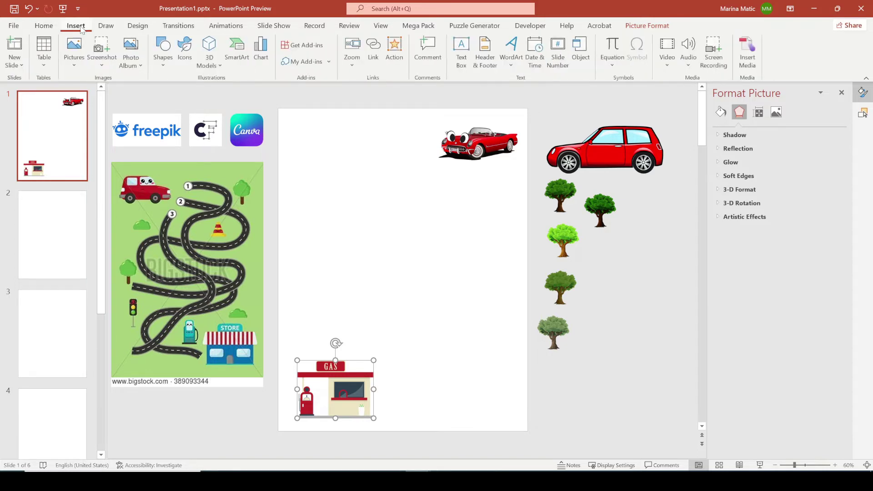
pyautogui.click(163, 48)
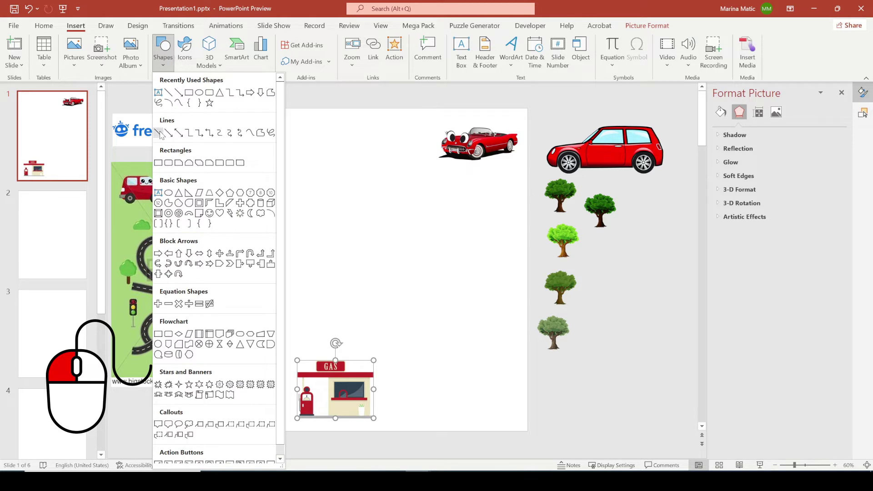
pyautogui.click(250, 133)
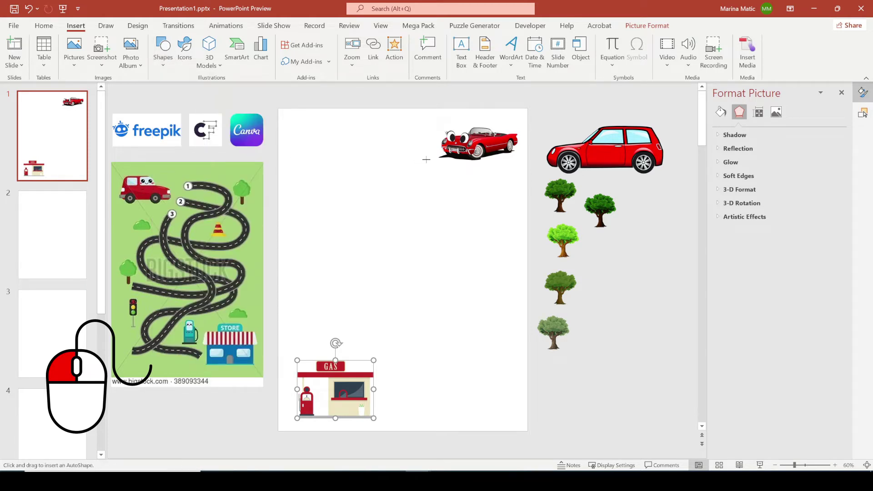
pyautogui.moveTo(425, 159)
pyautogui.mouseDown()
pyautogui.moveTo(405, 164)
pyautogui.moveTo(337, 141)
pyautogui.moveTo(329, 191)
pyautogui.moveTo(329, 203)
pyautogui.moveTo(436, 205)
pyautogui.moveTo(456, 249)
pyautogui.moveTo(442, 259)
pyautogui.moveTo(410, 237)
pyautogui.moveTo(375, 273)
pyautogui.moveTo(481, 296)
pyautogui.moveTo(470, 312)
pyautogui.moveTo(426, 315)
pyautogui.moveTo(498, 362)
pyautogui.moveTo(419, 389)
pyautogui.moveTo(419, 402)
pyautogui.moveTo(408, 391)
pyautogui.mouseUp()
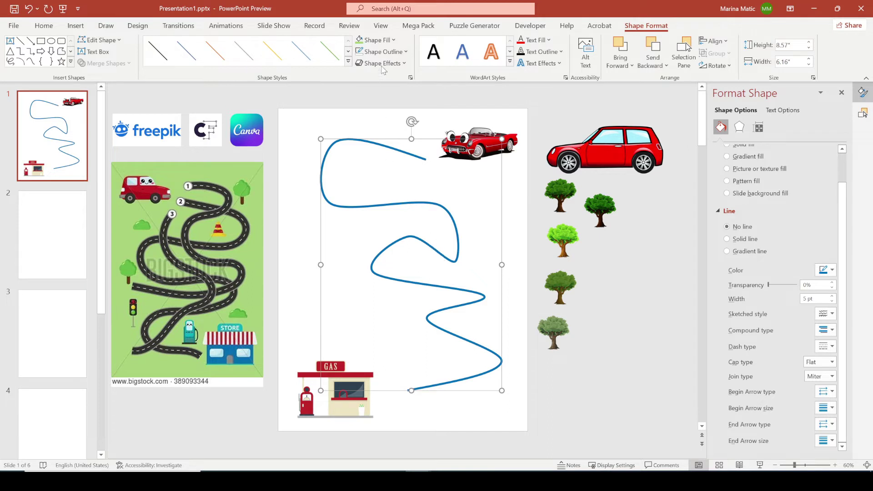
# - Set the curve's outline to black with a line width of 26 pt so it forms a road
pyautogui.click(387, 53)
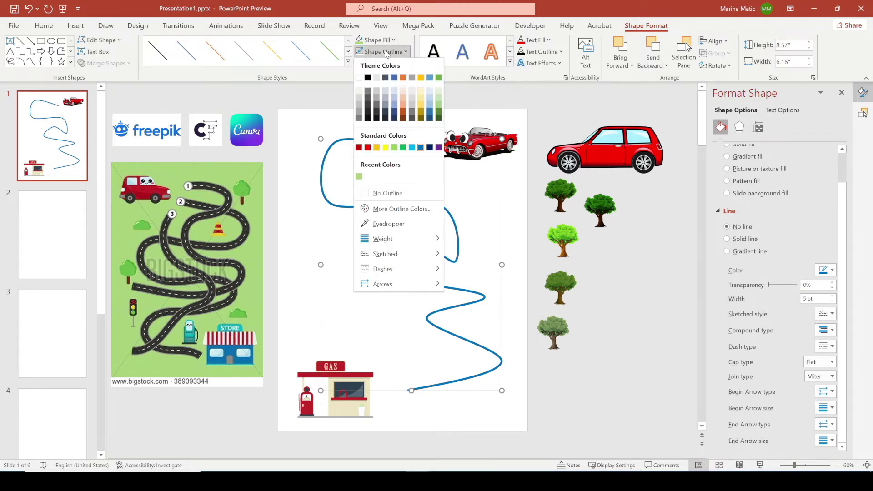
pyautogui.click(369, 77)
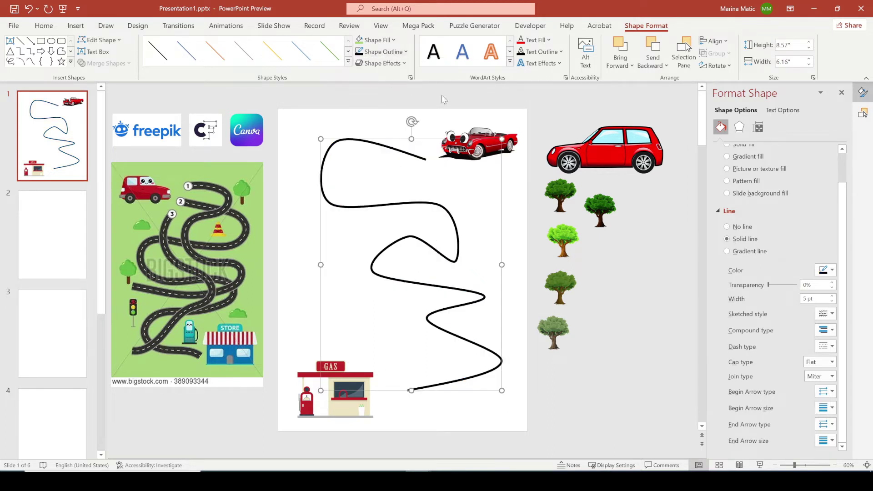
pyautogui.click(402, 54)
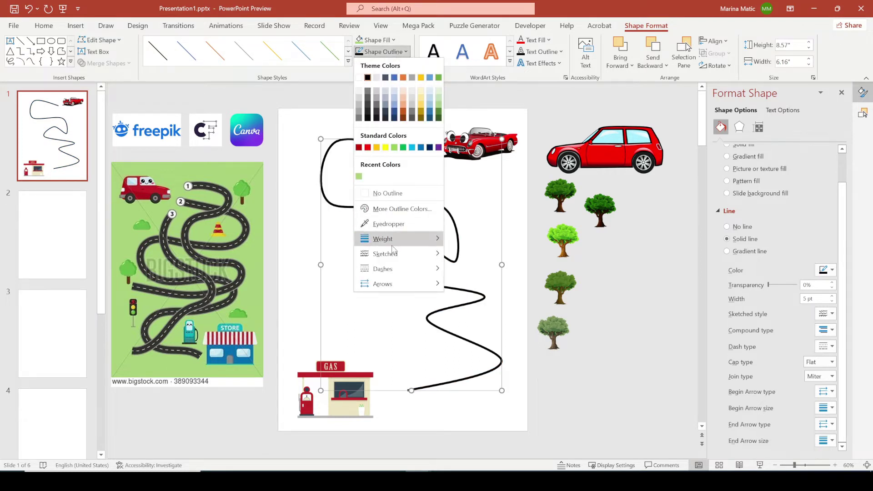
pyautogui.moveTo(418, 242)
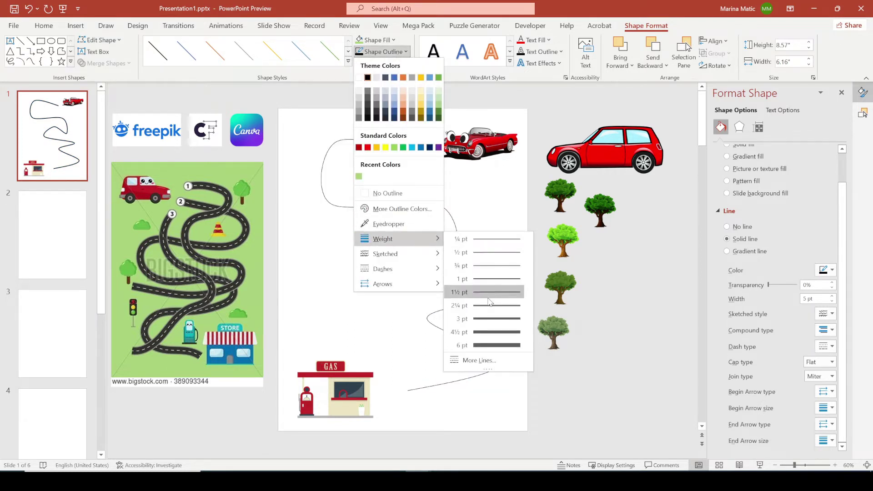
pyautogui.click(476, 360)
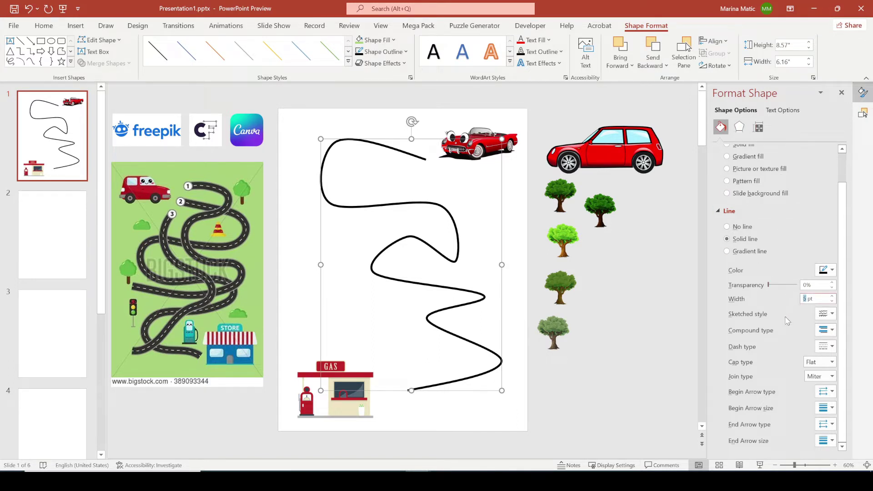
pyautogui.write('26')
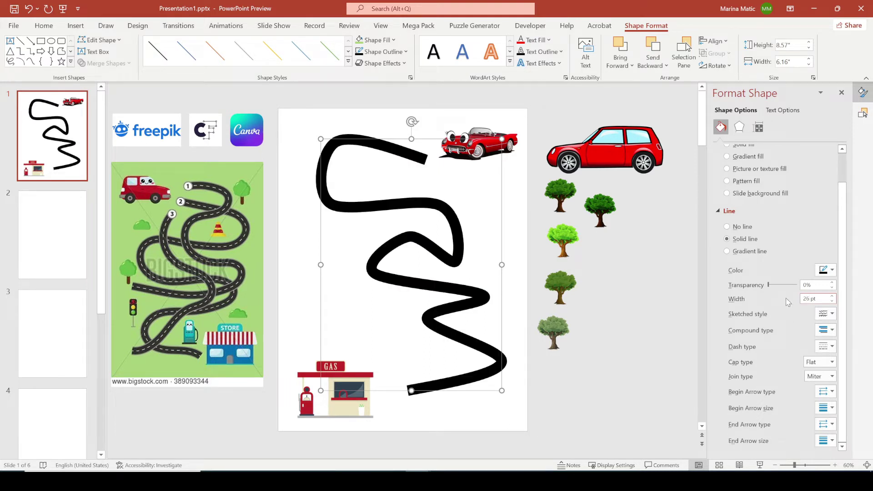
pyautogui.click(630, 259)
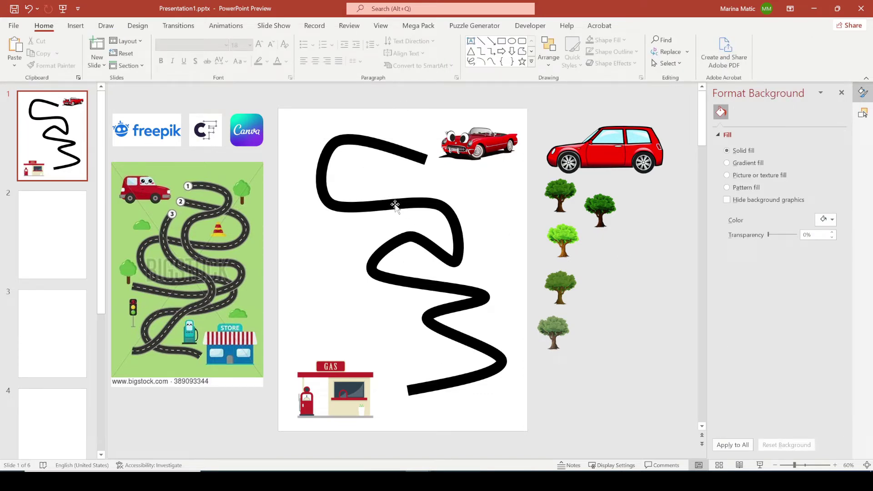
# - Edit the road's points, raising its start beside the car and reshaping the bends in the middle of the page
pyautogui.rightClick(369, 206)
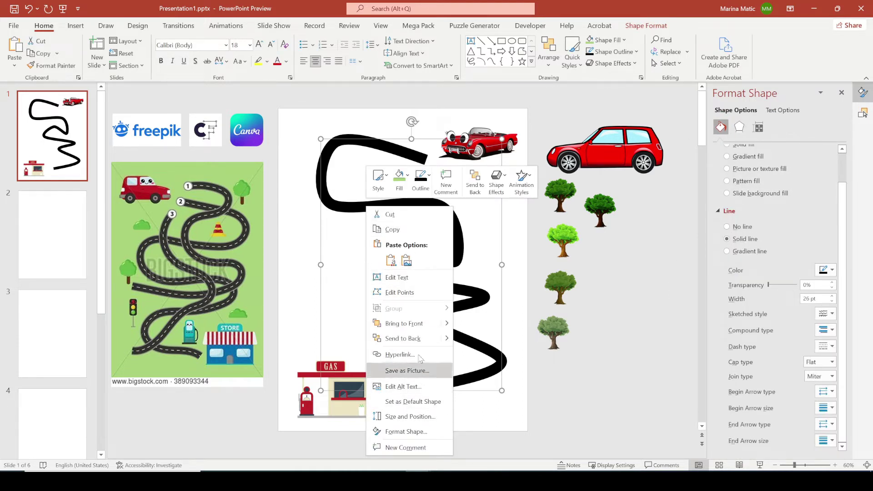
pyautogui.click(408, 293)
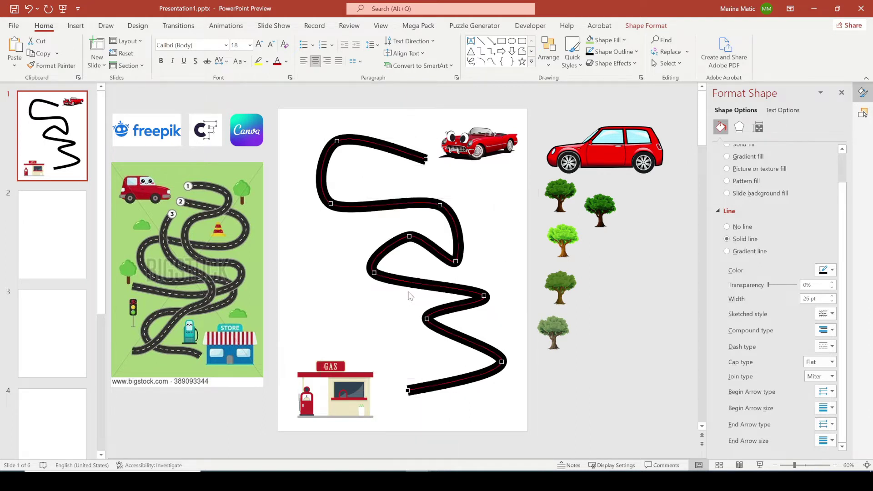
pyautogui.moveTo(426, 159); pyautogui.dragTo(425, 139)
pyautogui.click(441, 203)
pyautogui.moveTo(409, 236); pyautogui.dragTo(407, 229)
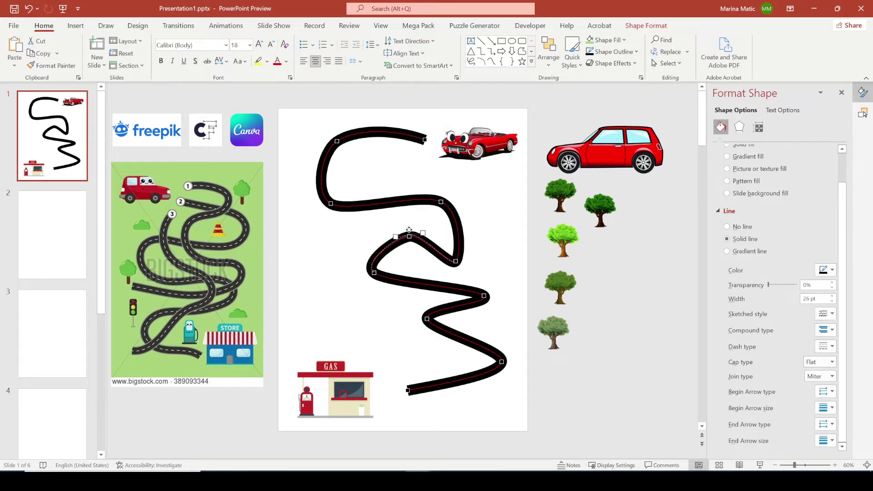
pyautogui.moveTo(374, 273); pyautogui.dragTo(374, 285)
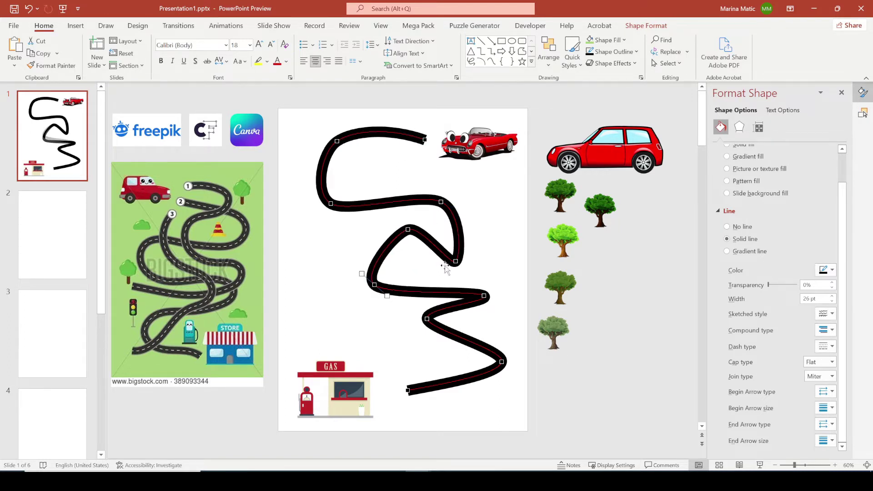
# - Reshape the lower road by shifting its bends leftward, moving its end closer to the gas station and adjusting the lowest bend's curvature
pyautogui.click(483, 295)
pyautogui.moveTo(477, 289); pyautogui.dragTo(475, 271)
pyautogui.moveTo(428, 317); pyautogui.dragTo(399, 328)
pyautogui.moveTo(500, 362); pyautogui.dragTo(480, 377)
pyautogui.moveTo(407, 390); pyautogui.dragTo(450, 408)
pyautogui.click(480, 378)
pyautogui.moveTo(481, 368); pyautogui.dragTo(473, 337)
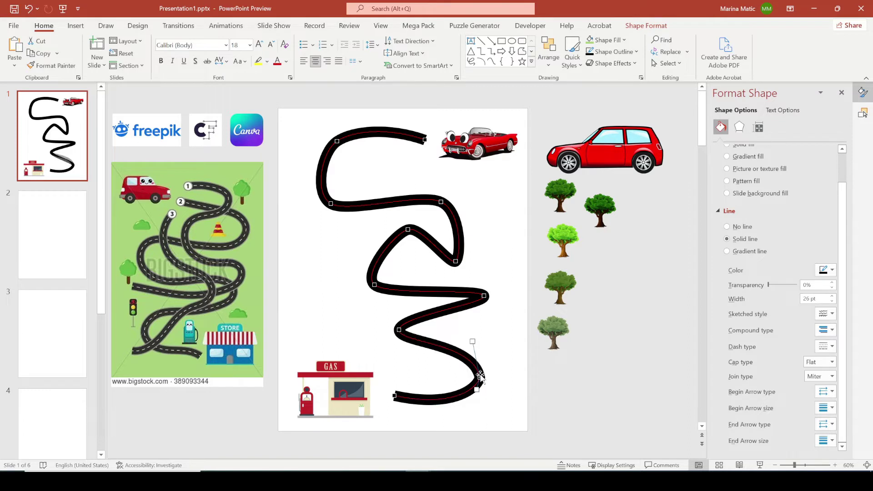
pyautogui.moveTo(480, 377); pyautogui.dragTo(479, 372)
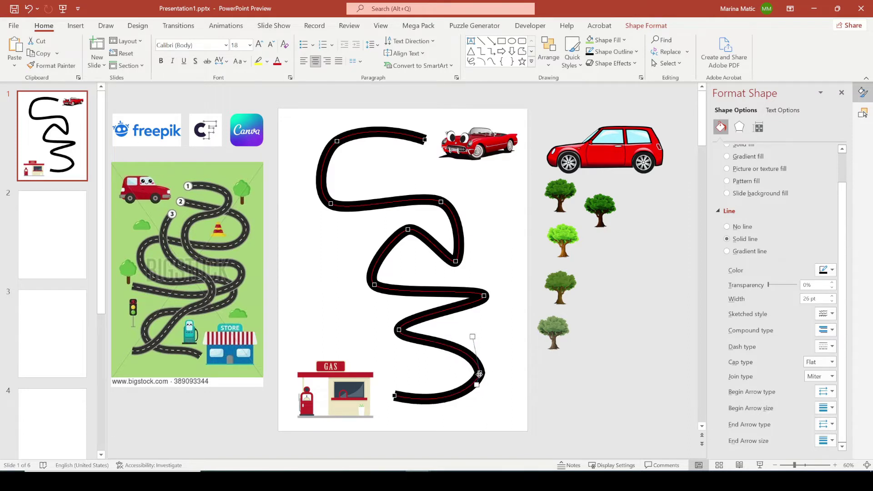
# - Try Smooth Point on the road's lowest right-hand bend, switch it to Straight Point, and extend its upper handle to round the curve
pyautogui.rightClick(481, 372)
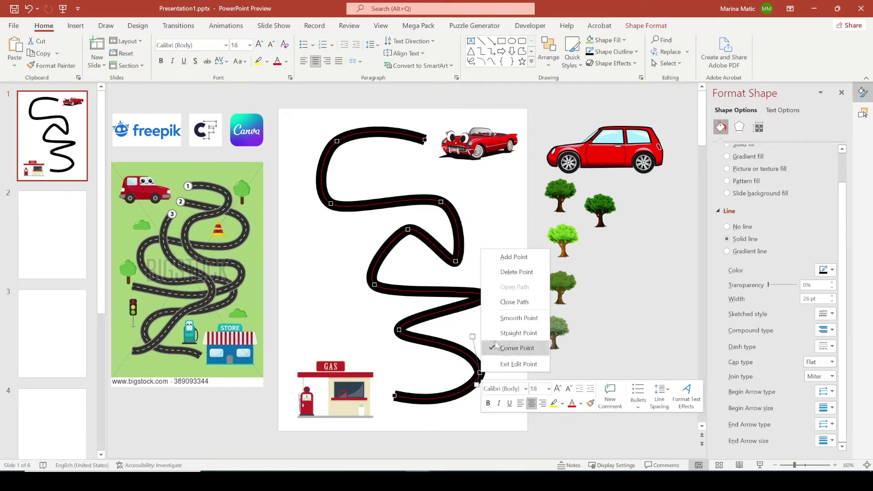
pyautogui.click(502, 322)
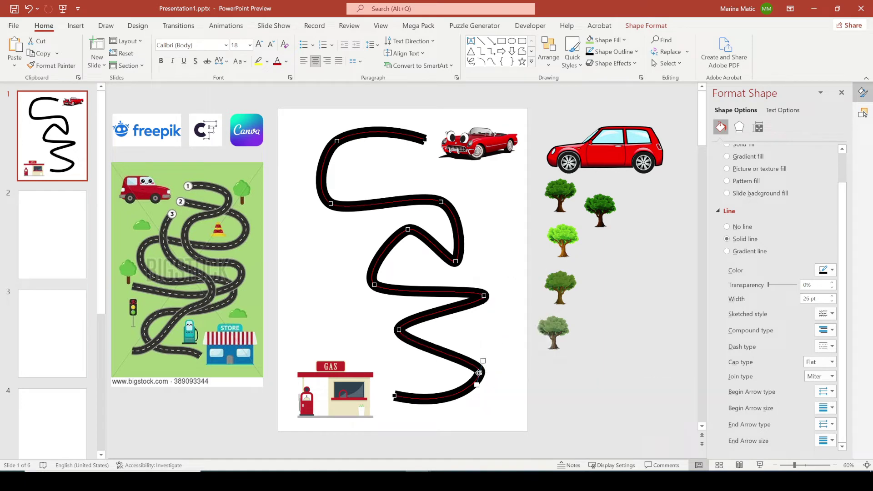
pyautogui.rightClick(479, 372)
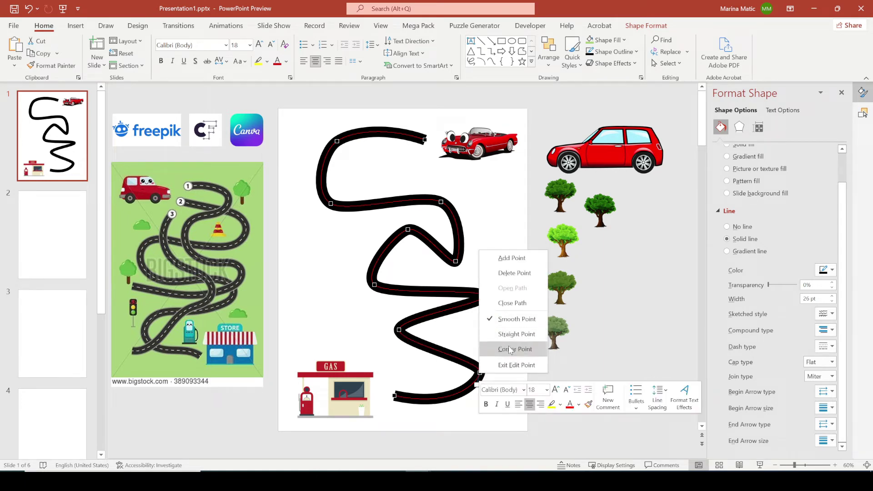
pyautogui.click(510, 343)
pyautogui.moveTo(485, 359); pyautogui.dragTo(472, 340)
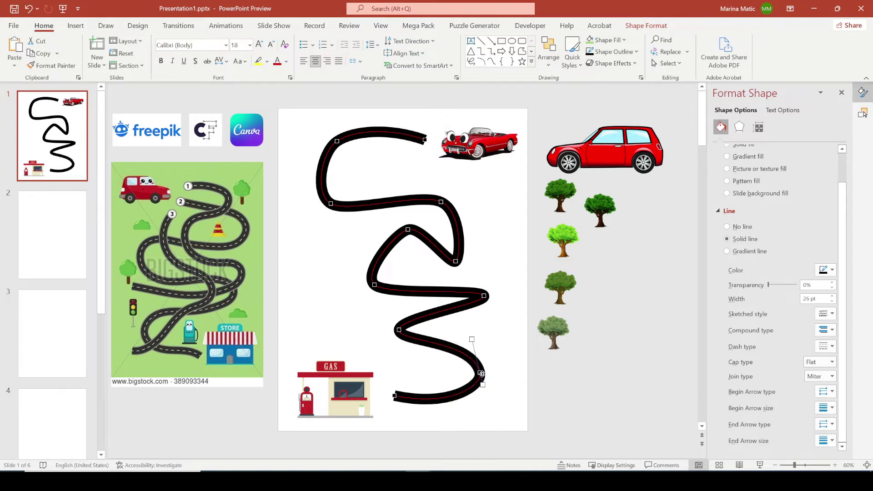
pyautogui.rightClick(480, 372)
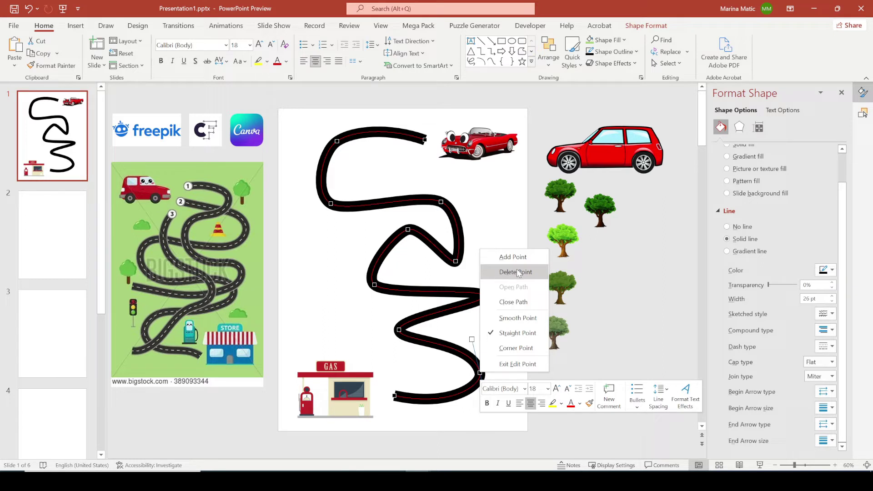
pyautogui.click(426, 321)
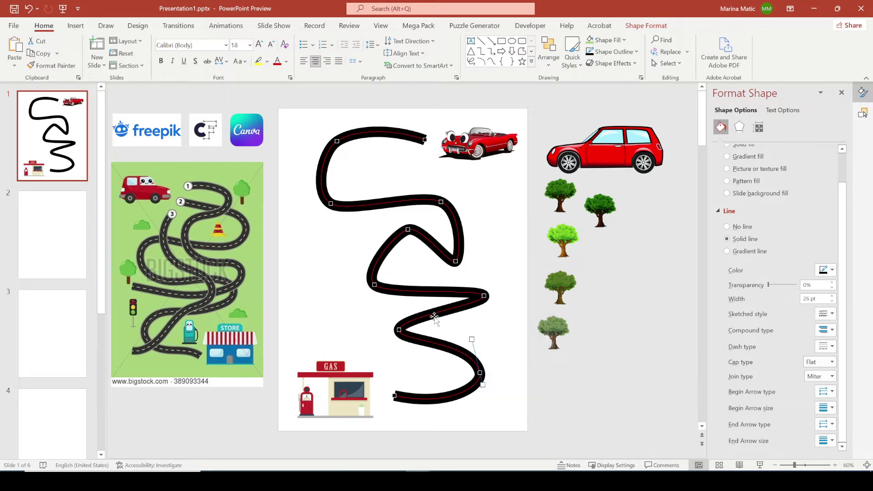
# - Reshape the road's two lowest bends by moving the inner bend's point downward and lengthening the outer bend's upper handle
pyautogui.moveTo(399, 330)
pyautogui.mouseDown()
pyautogui.moveTo(403, 339)
pyautogui.moveTo(399, 322)
pyautogui.mouseUp()
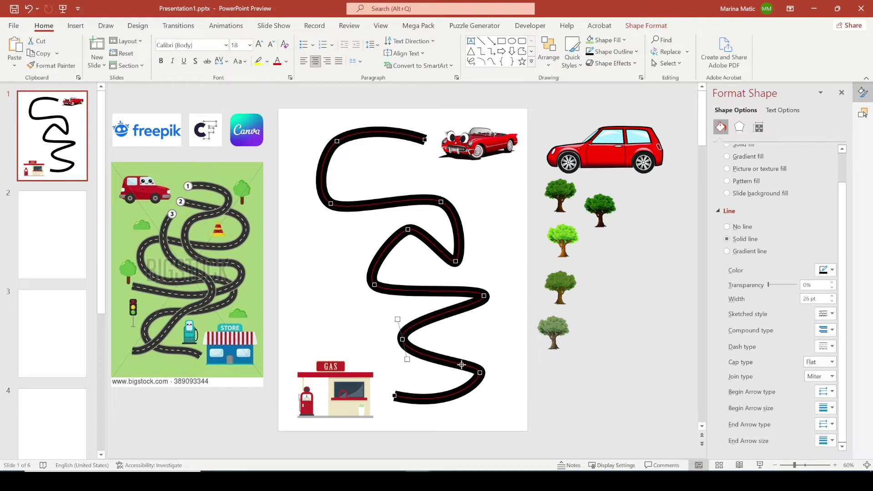
pyautogui.click(479, 373)
pyautogui.moveTo(482, 363); pyautogui.dragTo(480, 346)
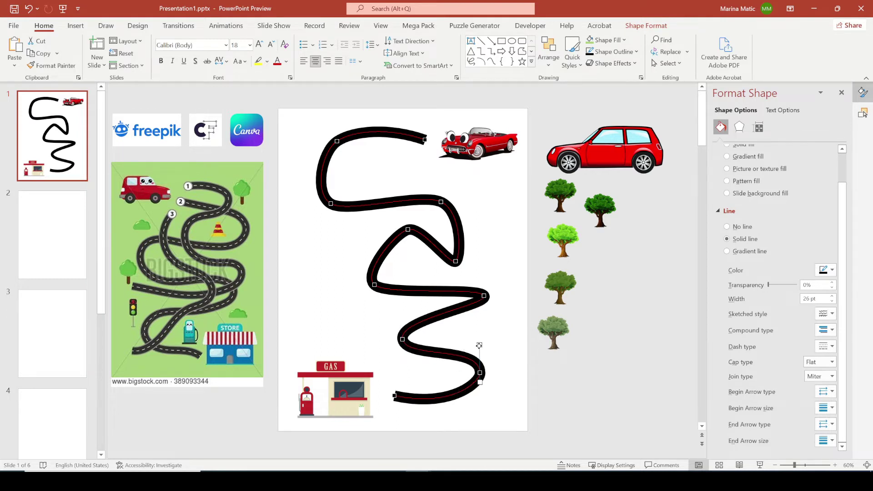
pyautogui.click(395, 317)
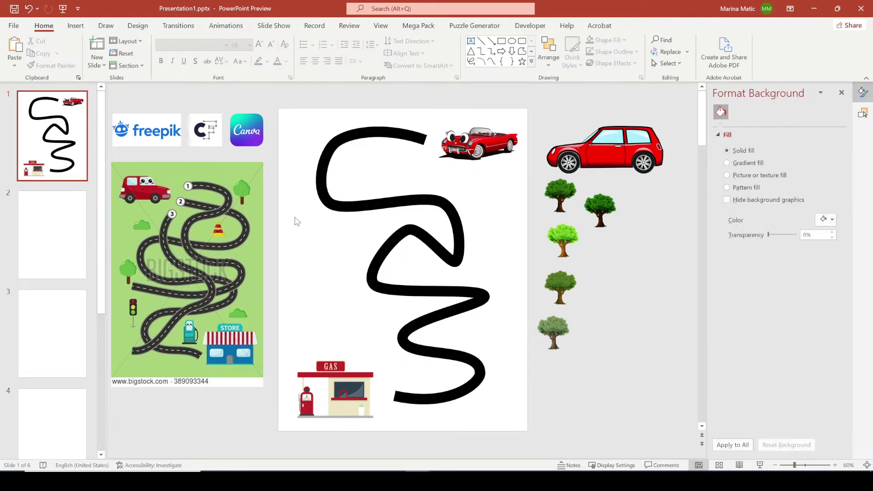
# - Recolor the winding road's line to the darkest grey shade of the white theme color
pyautogui.click(340, 208)
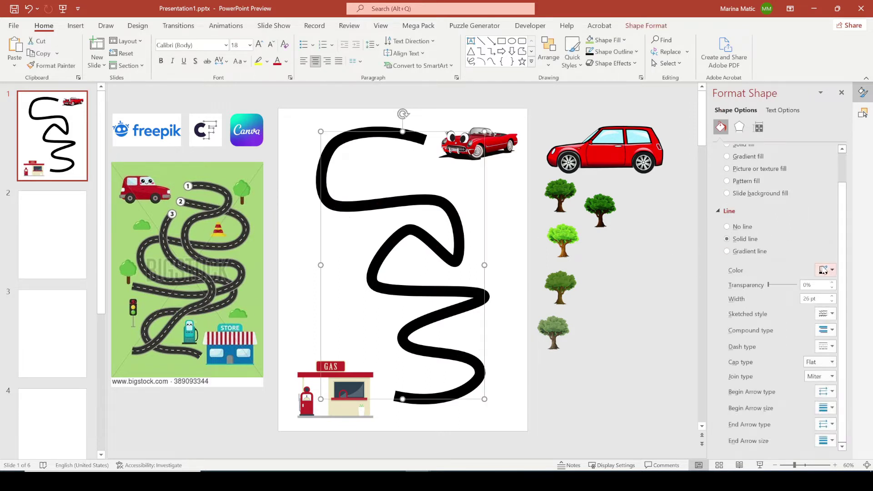
pyautogui.click(832, 270)
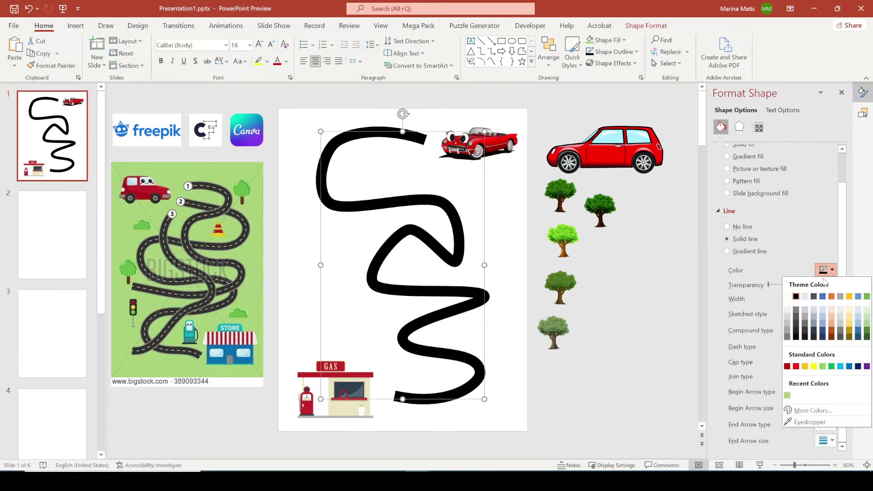
pyautogui.click(787, 337)
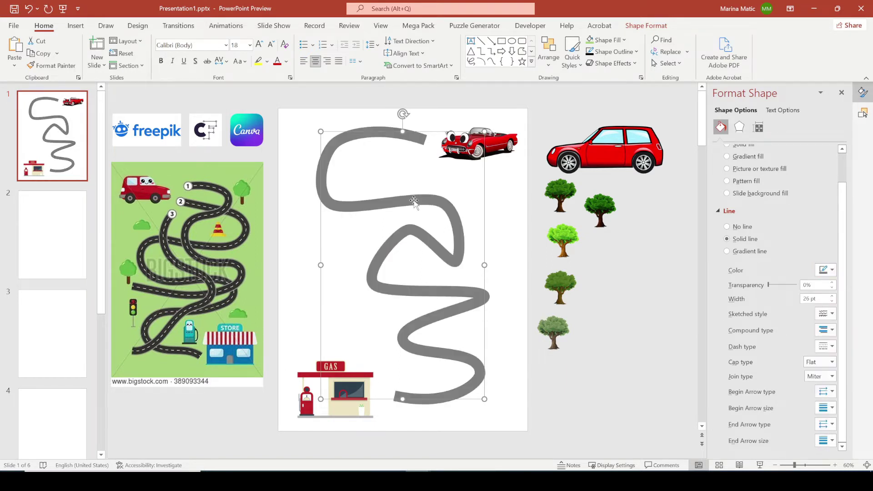
# - Overlay a duplicate of the grey road exactly on the original, with a near-black line 20 pt wide
pyautogui.moveTo(418, 202); pyautogui.dragTo(422, 204)
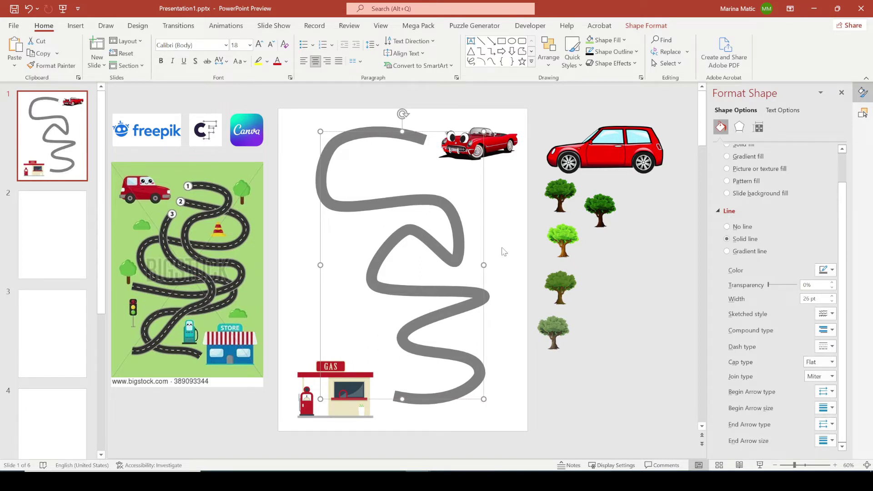
pyautogui.click(824, 271)
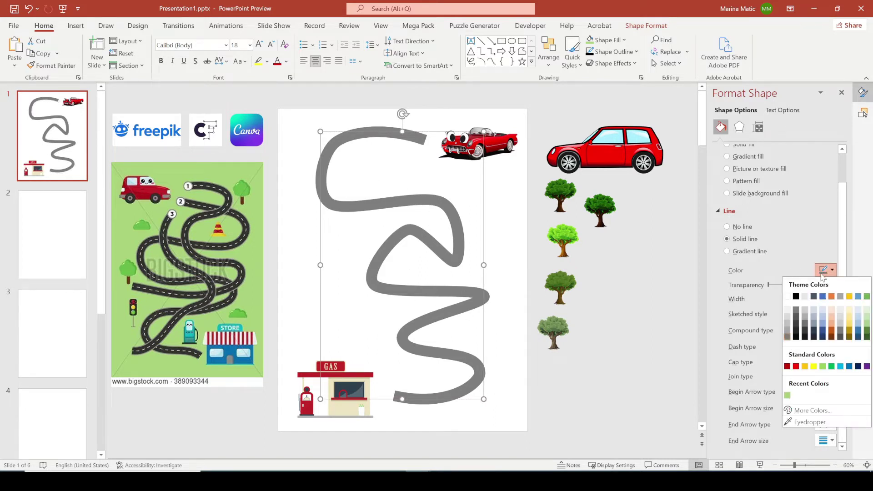
pyautogui.click(795, 317)
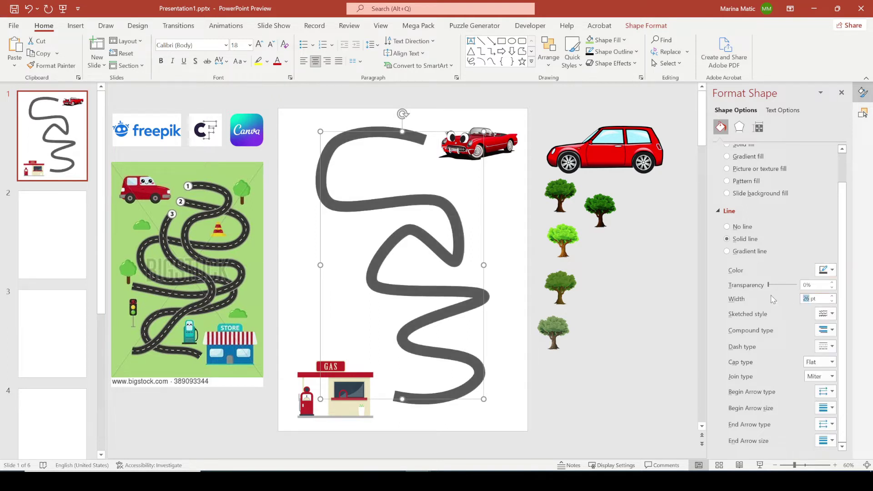
pyautogui.write('20')
pyautogui.press('Return')
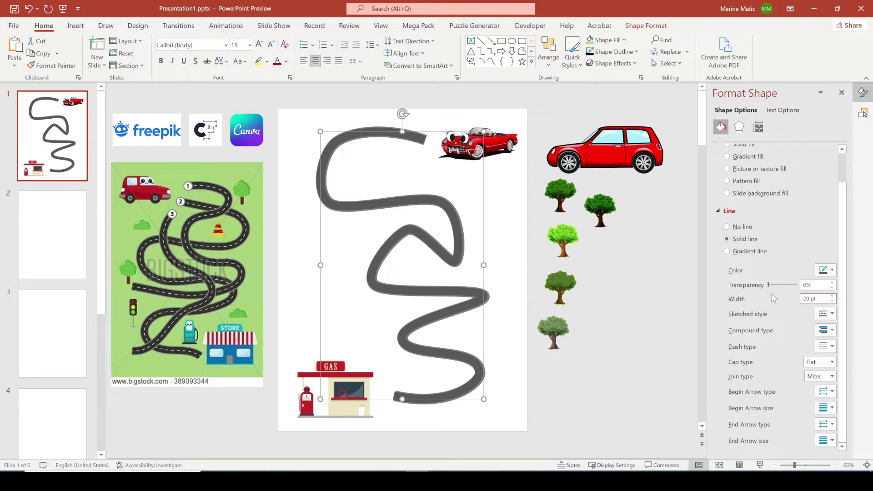
pyautogui.click(824, 270)
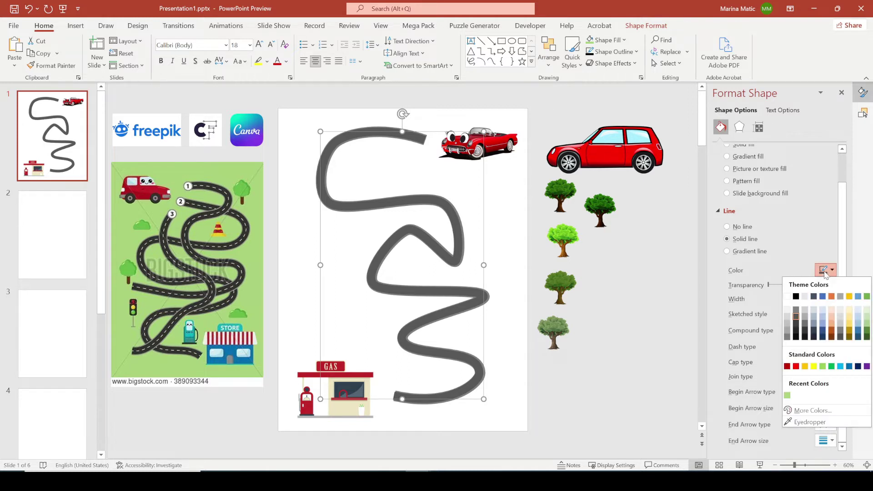
pyautogui.click(795, 330)
pyautogui.moveTo(433, 201); pyautogui.dragTo(434, 201)
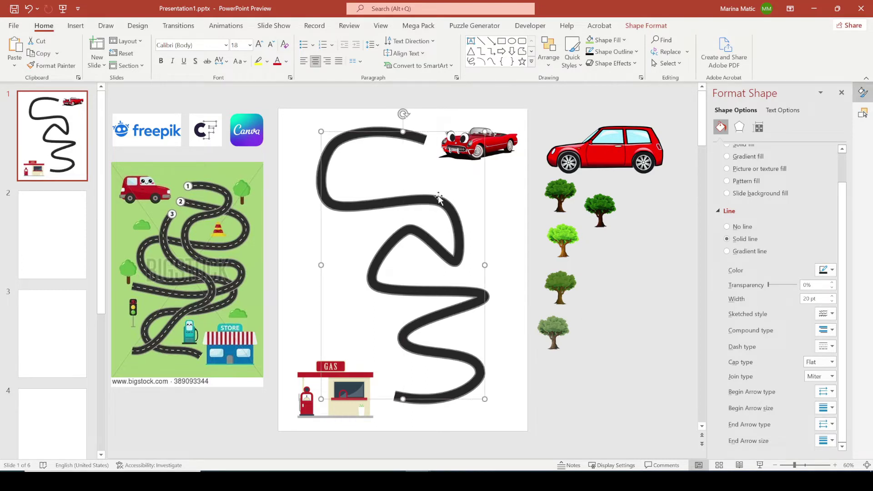
# - Overlay another duplicate of the road as its centre marking, using a white long-dash line 2 pt wide
pyautogui.moveTo(431, 203); pyautogui.dragTo(432, 203)
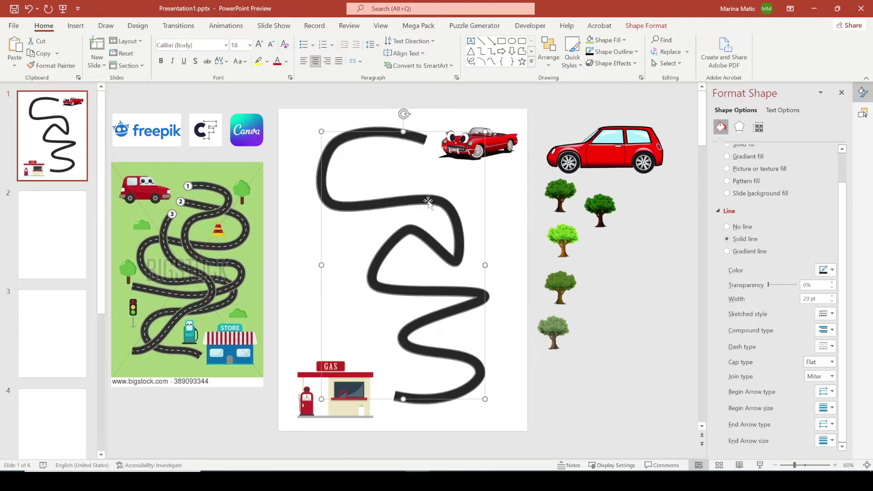
pyautogui.click(818, 271)
pyautogui.click(787, 297)
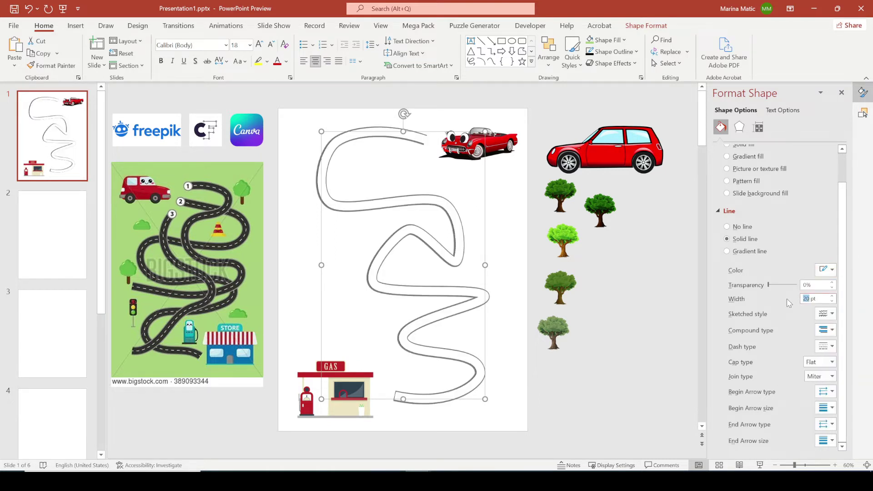
pyautogui.write('2')
pyautogui.press('Return')
pyautogui.click(831, 347)
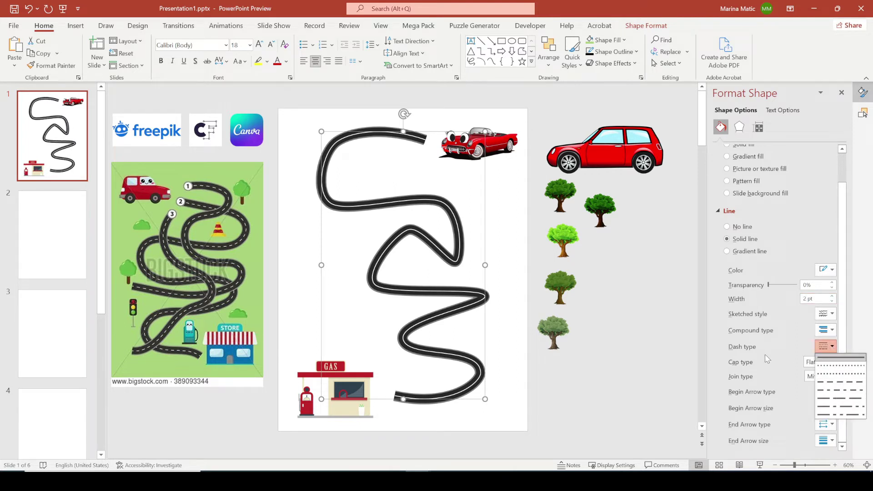
pyautogui.click(834, 400)
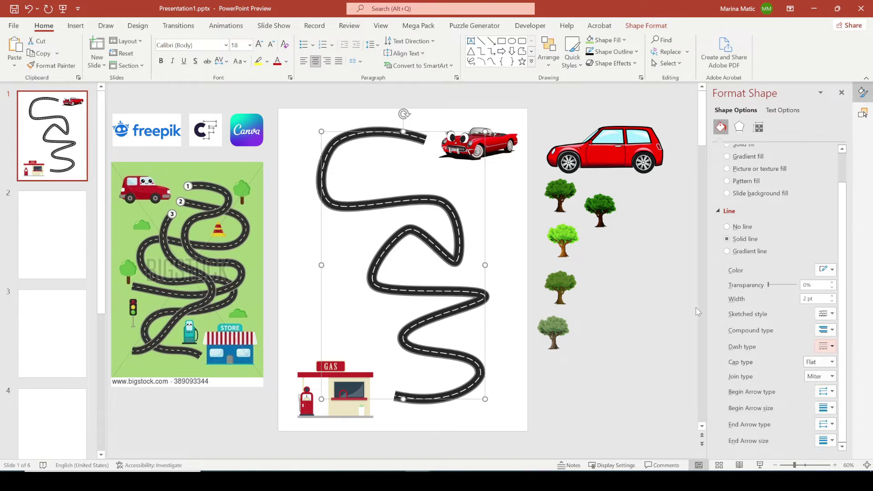
pyautogui.click(518, 204)
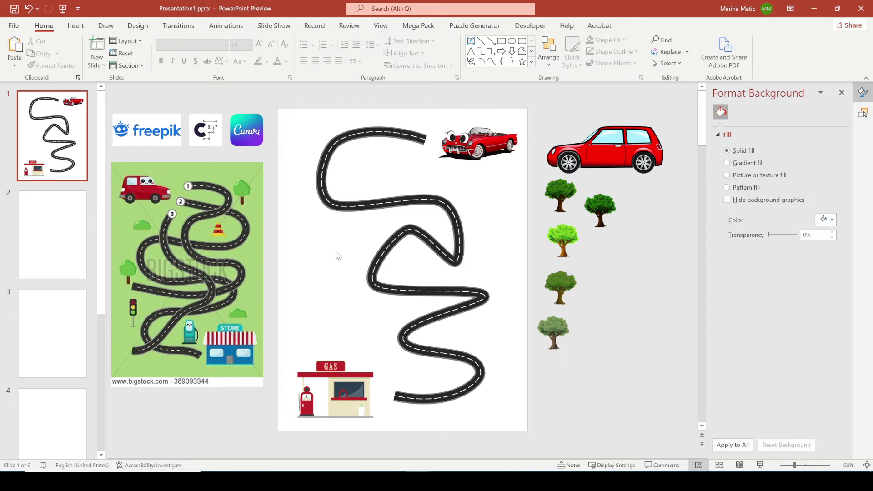
# - Draw a second winding curve about 8.79" high and 6.71" wide, from below the first road's start, crossing it and ending high near the page's right edge
pyautogui.click(76, 26)
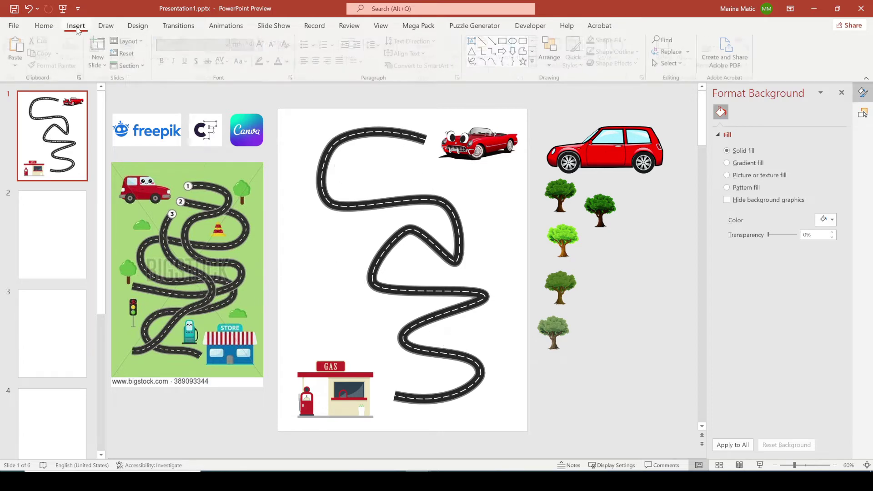
pyautogui.click(162, 50)
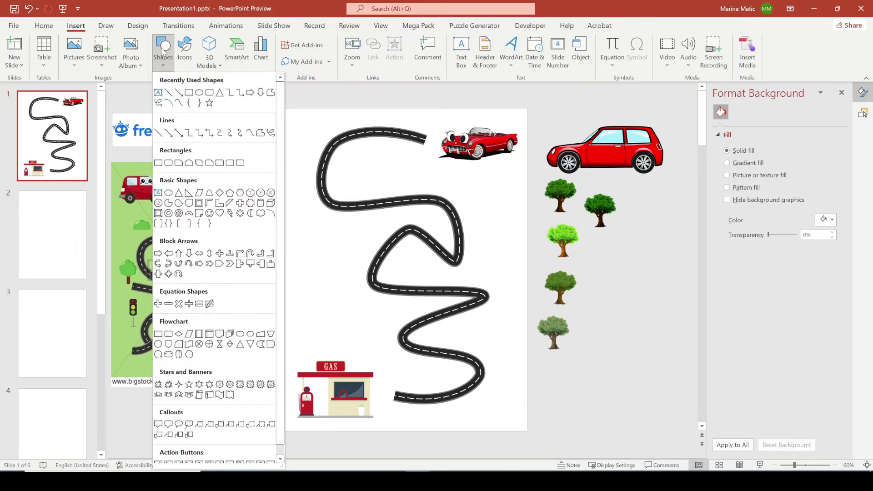
pyautogui.click(250, 132)
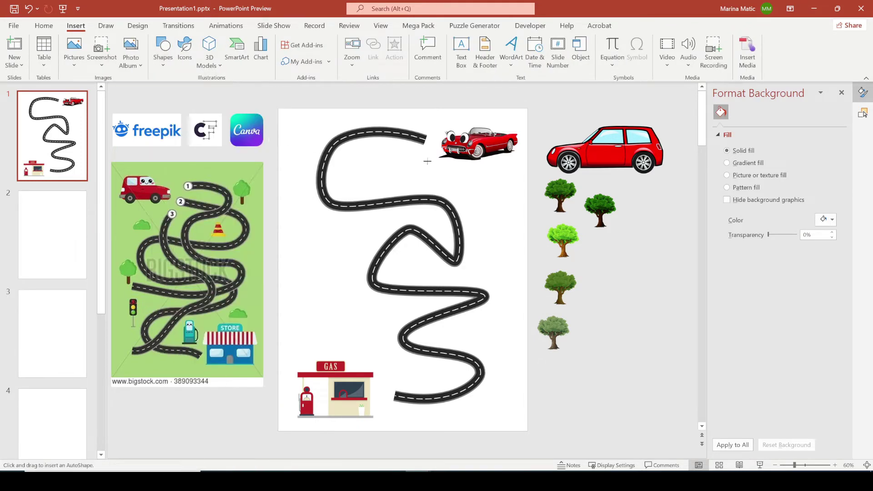
pyautogui.moveTo(427, 160)
pyautogui.mouseDown()
pyautogui.moveTo(356, 163)
pyautogui.moveTo(316, 220)
pyautogui.moveTo(315, 236)
pyautogui.moveTo(352, 254)
pyautogui.moveTo(401, 187)
pyautogui.moveTo(460, 190)
pyautogui.moveTo(359, 336)
pyautogui.moveTo(326, 286)
pyautogui.moveTo(311, 328)
pyautogui.moveTo(385, 352)
pyautogui.moveTo(484, 413)
pyautogui.mouseUp()
pyautogui.moveTo(505, 343)
pyautogui.mouseDown()
pyautogui.moveTo(478, 325)
pyautogui.moveTo(479, 255)
pyautogui.moveTo(507, 283)
pyautogui.moveTo(487, 183)
pyautogui.mouseUp()
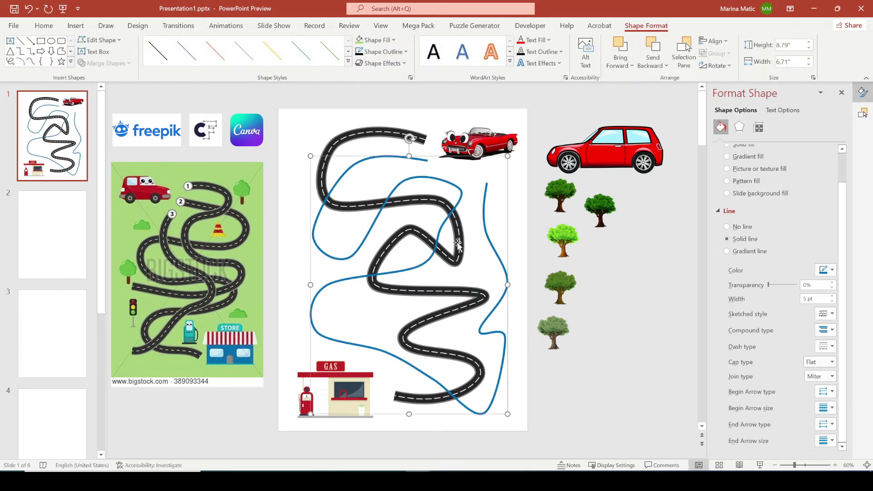
# - Set the second curve's line to the darkest grey shade of the white theme color and 26 pt wide
pyautogui.click(825, 272)
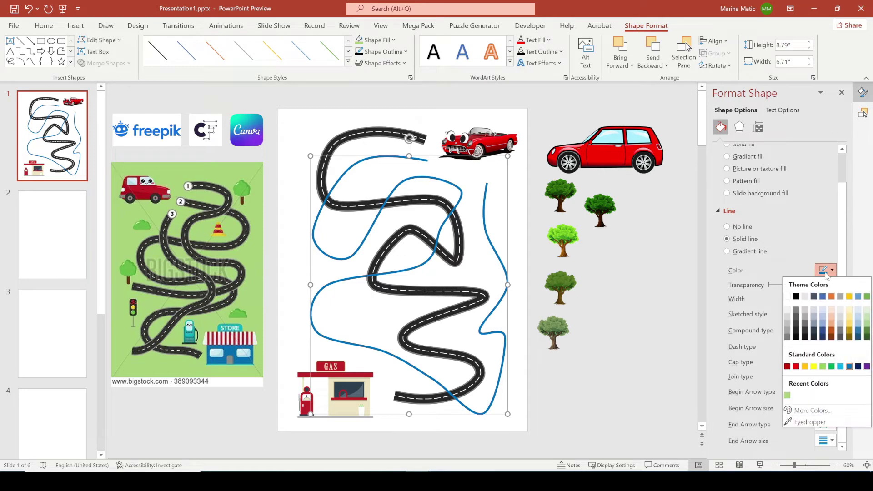
pyautogui.click(788, 337)
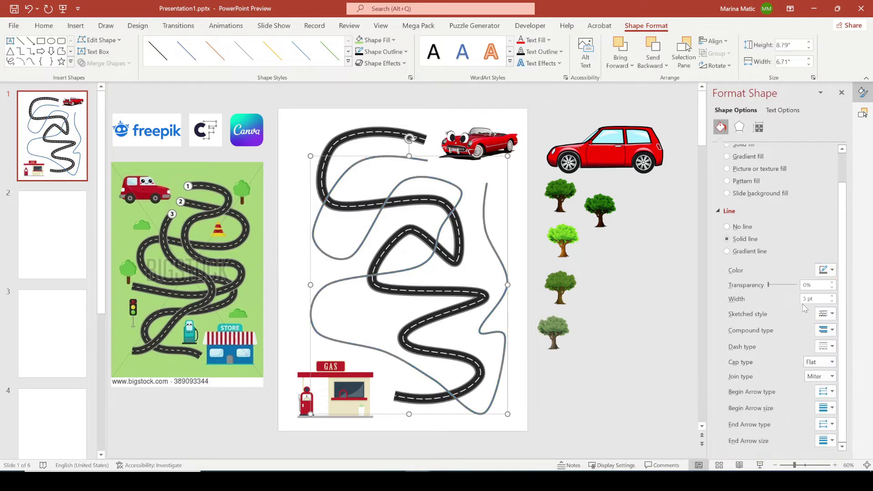
pyautogui.write('26')
pyautogui.press('Return')
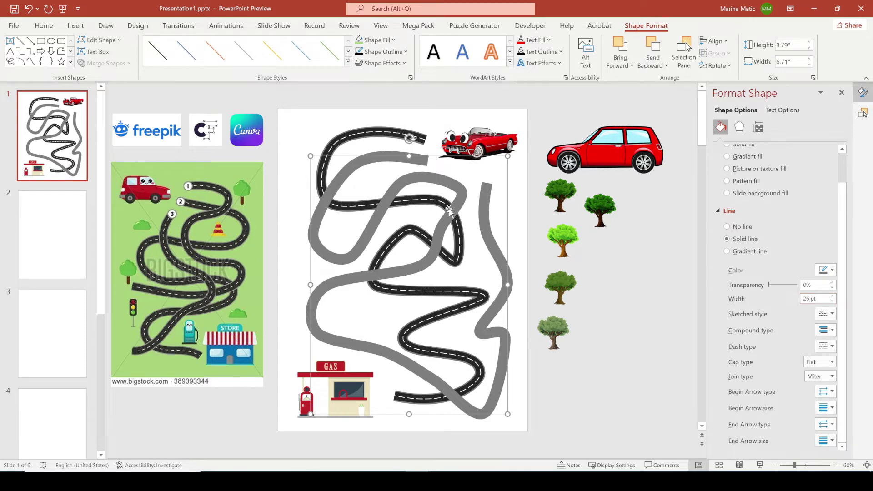
# - Duplicate the second road, make the copy's line near-black and 20 pt wide, and align it over the grey one
pyautogui.hotkey('ctrl', 'd')
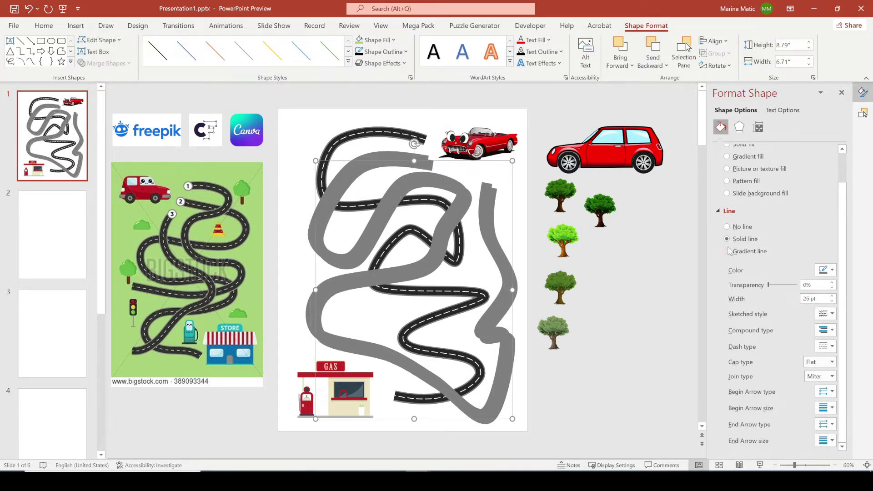
pyautogui.moveTo(810, 299); pyautogui.dragTo(792, 301)
pyautogui.click(823, 272)
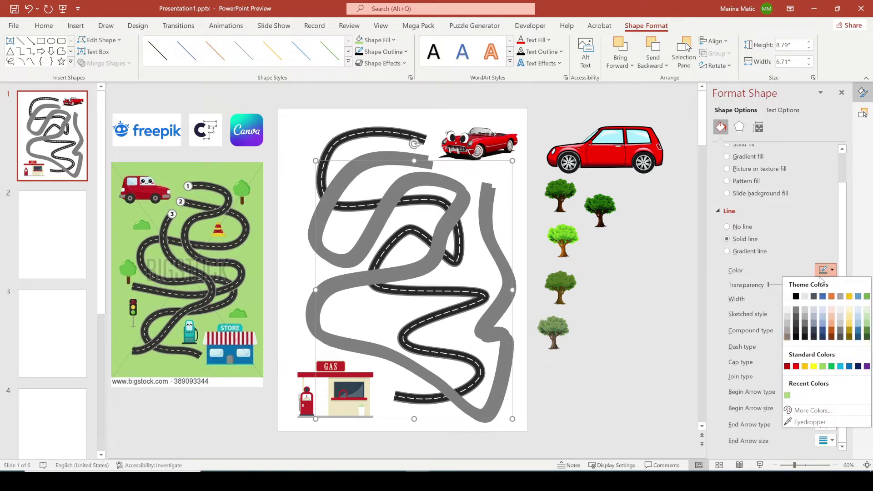
pyautogui.click(805, 336)
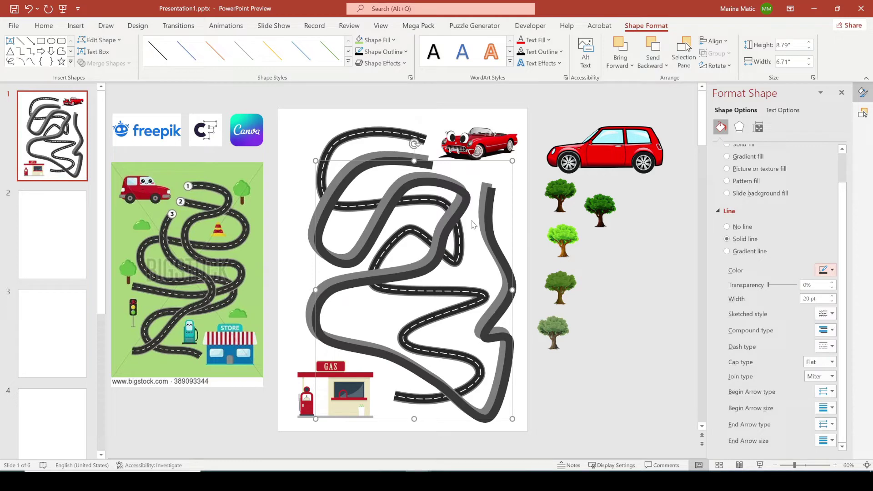
pyautogui.click(824, 270)
pyautogui.click(797, 328)
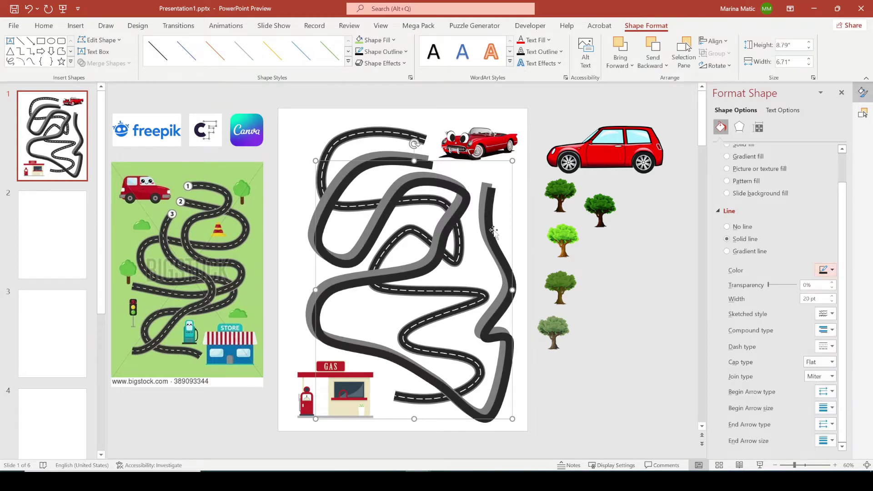
pyautogui.moveTo(459, 206); pyautogui.dragTo(455, 203)
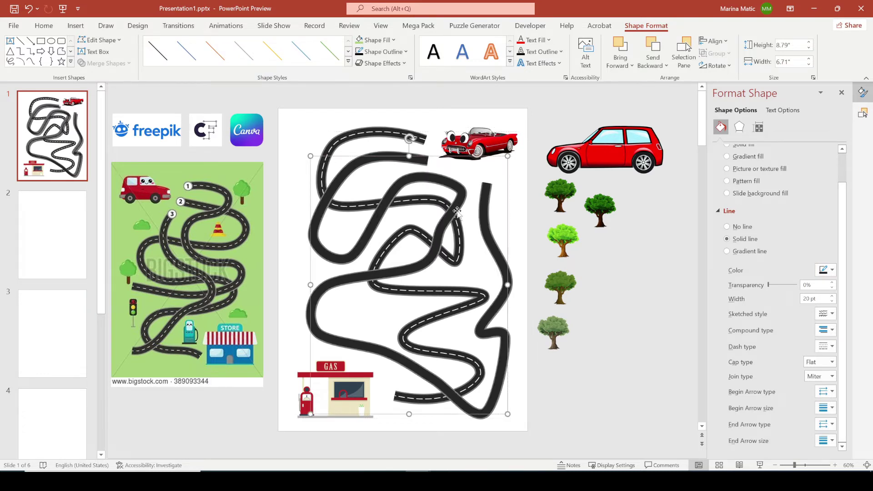
# - Add the second road's centre marking with an aligned duplicate that has a white long-dash line 2 pt wide
pyautogui.hotkey('ctrl', 'z')
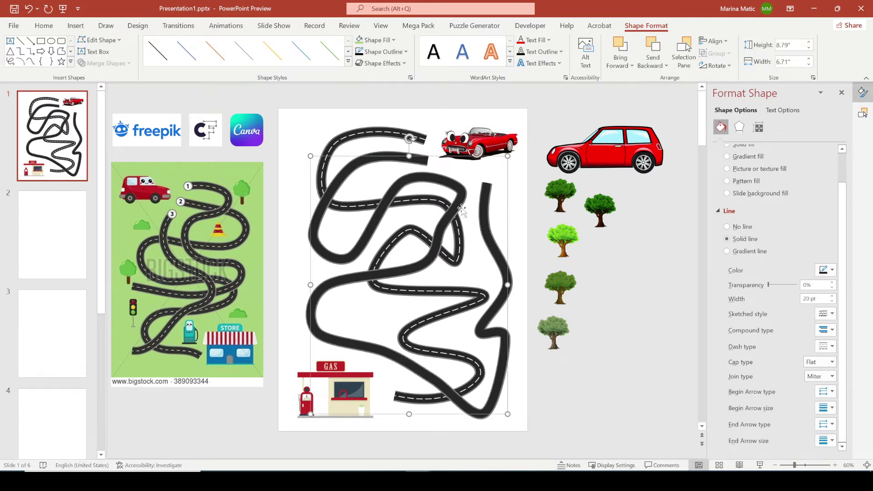
pyautogui.click(827, 270)
pyautogui.click(787, 296)
pyautogui.doubleClick(805, 299)
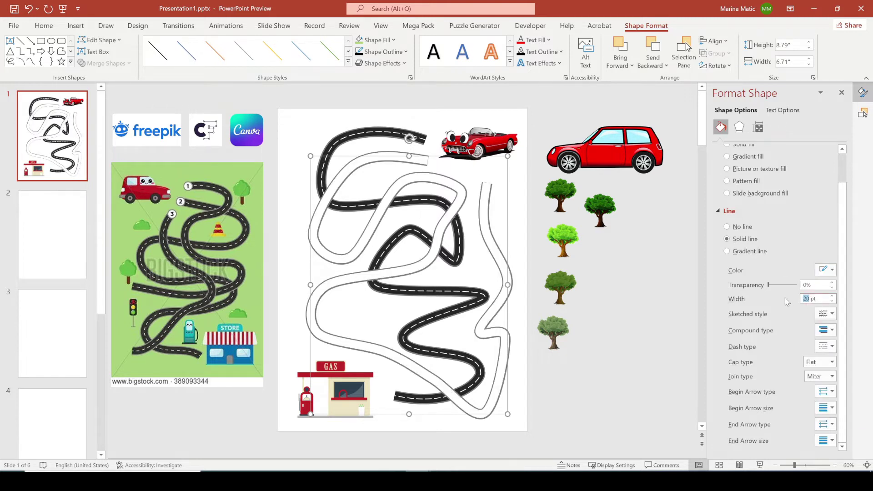
pyautogui.write('2')
pyautogui.press('Return')
pyautogui.click(832, 347)
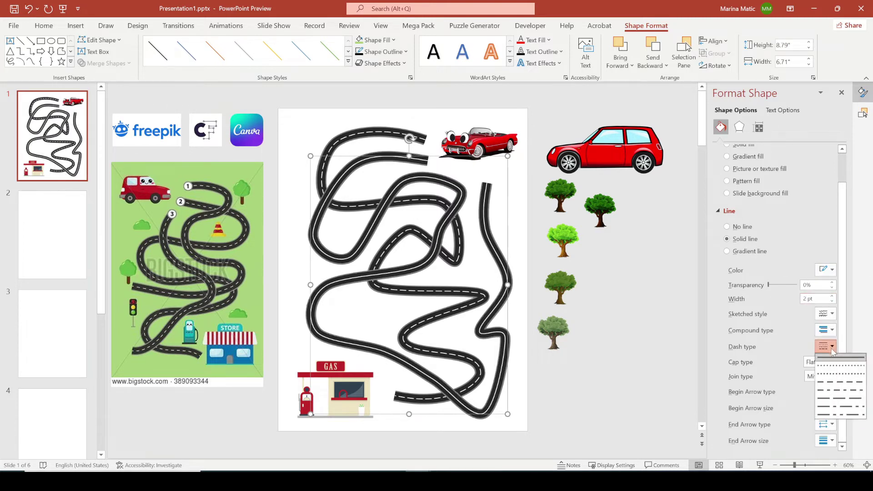
pyautogui.click(834, 399)
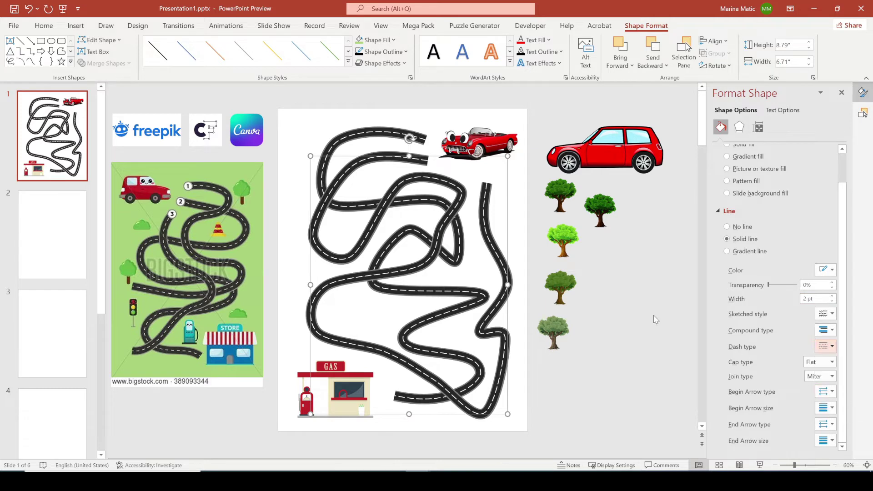
pyautogui.click(629, 276)
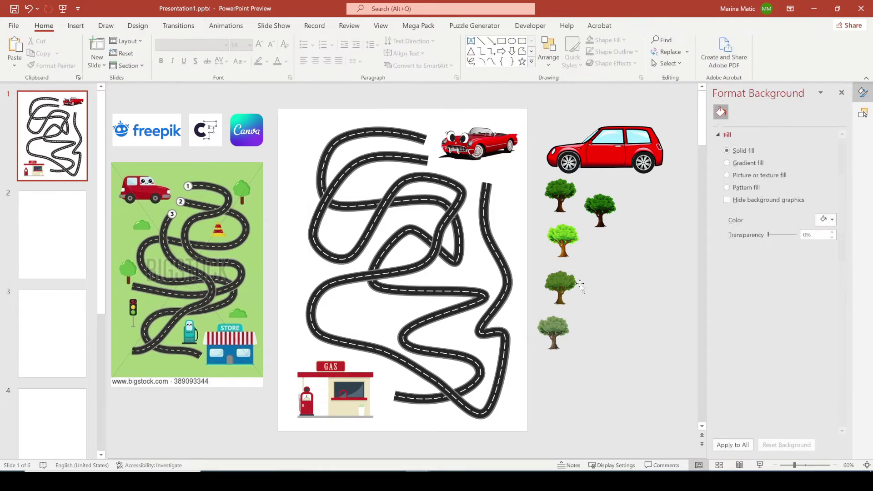
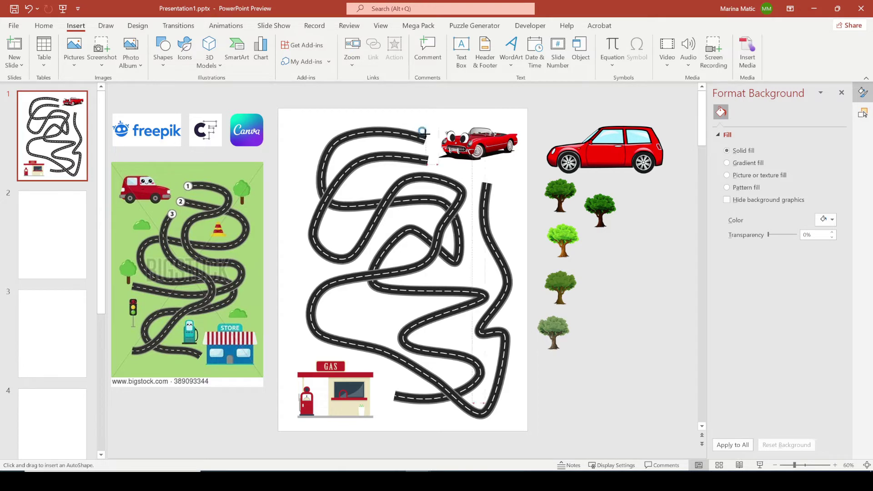
# - Draw a circle about 0.55" in diameter at the first road's start, with a white fill and a near-black outline
pyautogui.moveTo(425, 133); pyautogui.dragTo(435, 143)
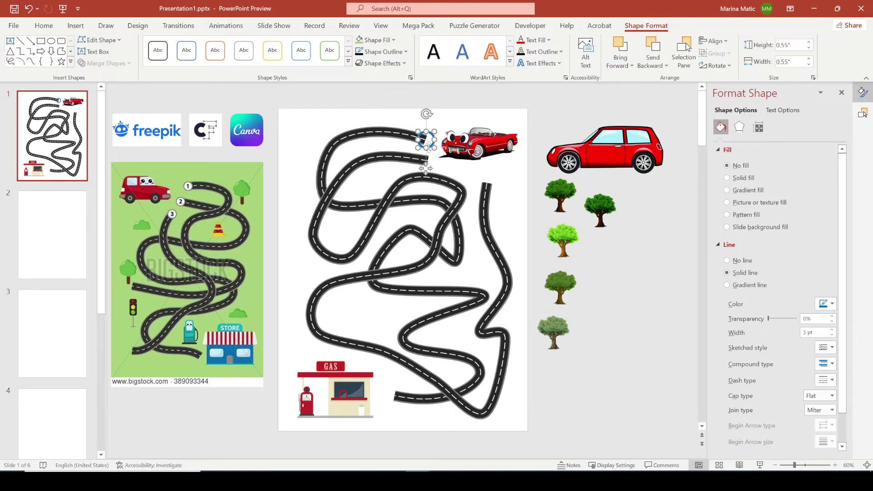
pyautogui.click(376, 40)
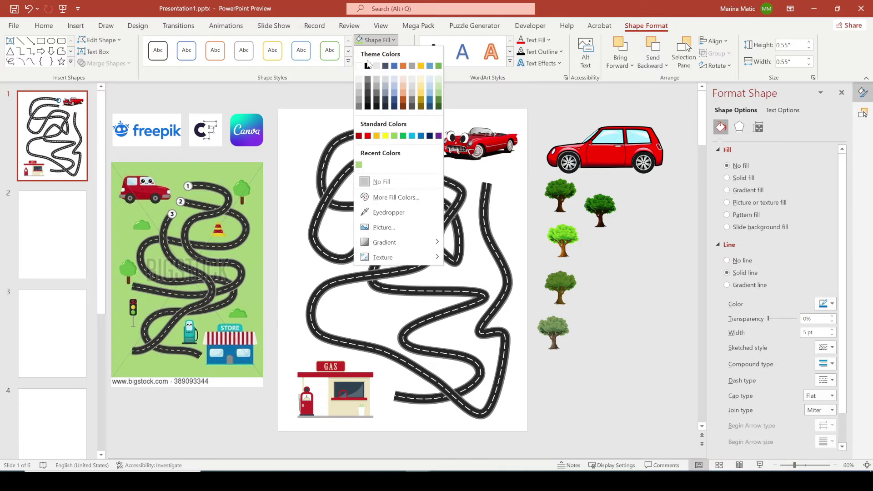
pyautogui.click(359, 91)
pyautogui.click(381, 52)
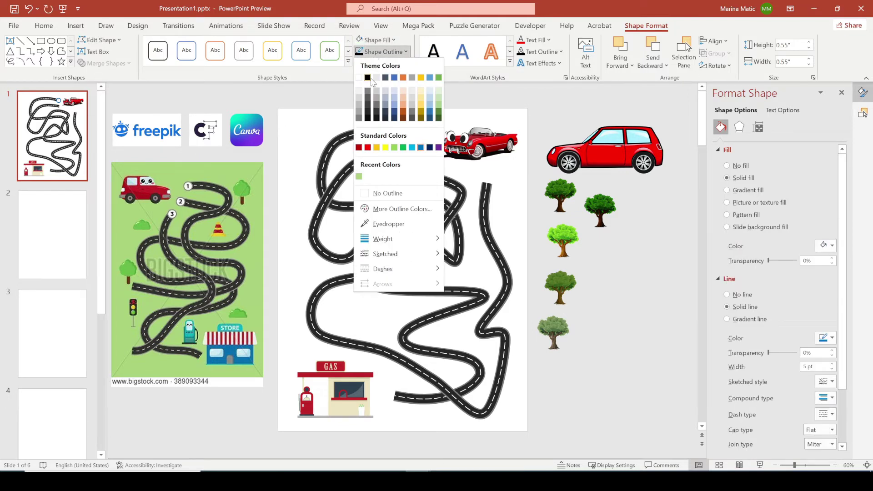
pyautogui.click(366, 118)
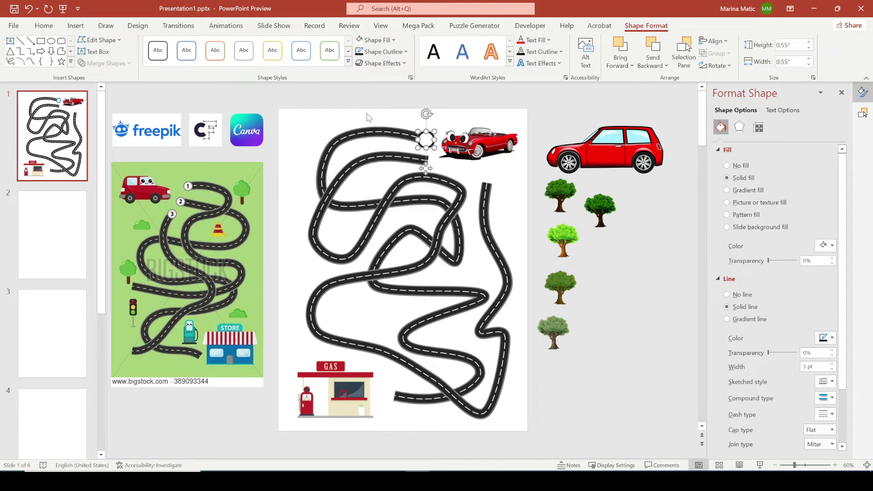
# - Label the circle with the number 1 in black, bold, 32 pt text
pyautogui.click(420, 142)
pyautogui.click(535, 44)
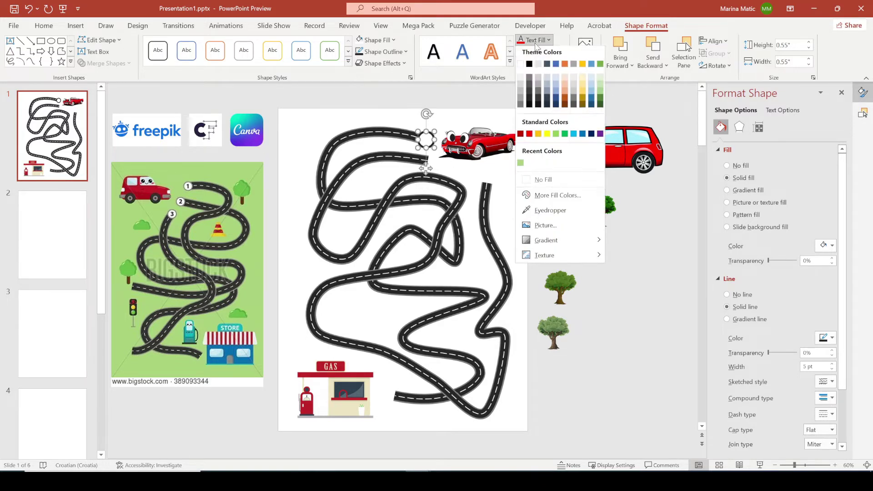
pyautogui.click(529, 66)
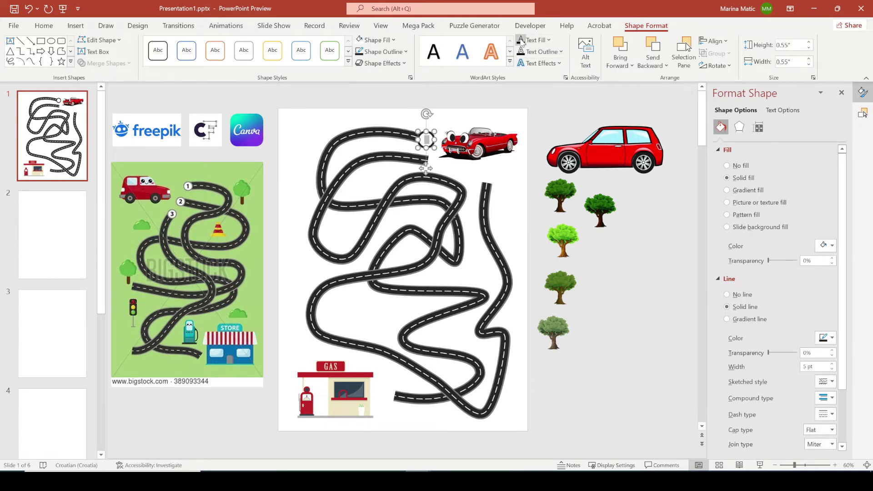
pyautogui.click(44, 26)
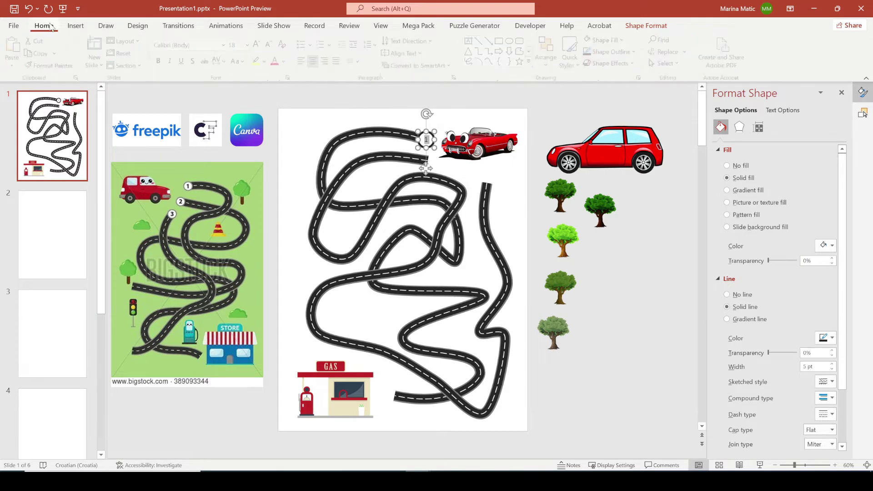
pyautogui.click(259, 44)
pyautogui.click(259, 44)
pyautogui.click(259, 44)
pyautogui.click(259, 44)
pyautogui.click(259, 44)
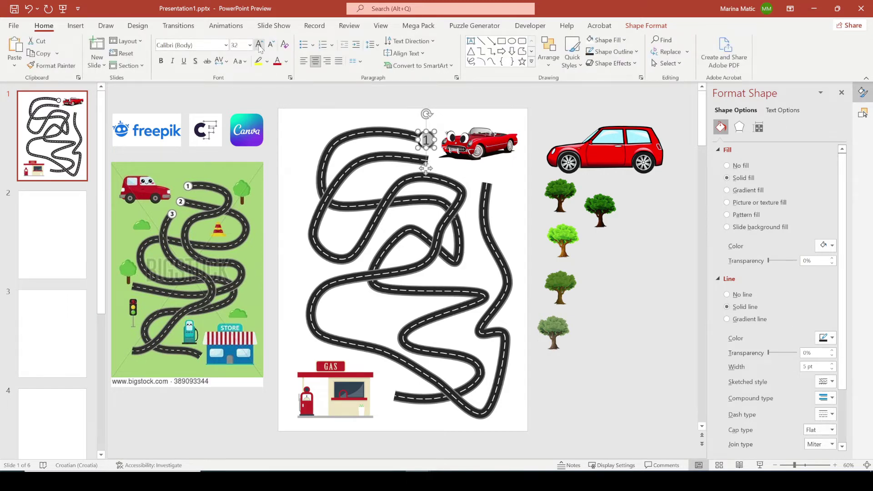
pyautogui.click(161, 60)
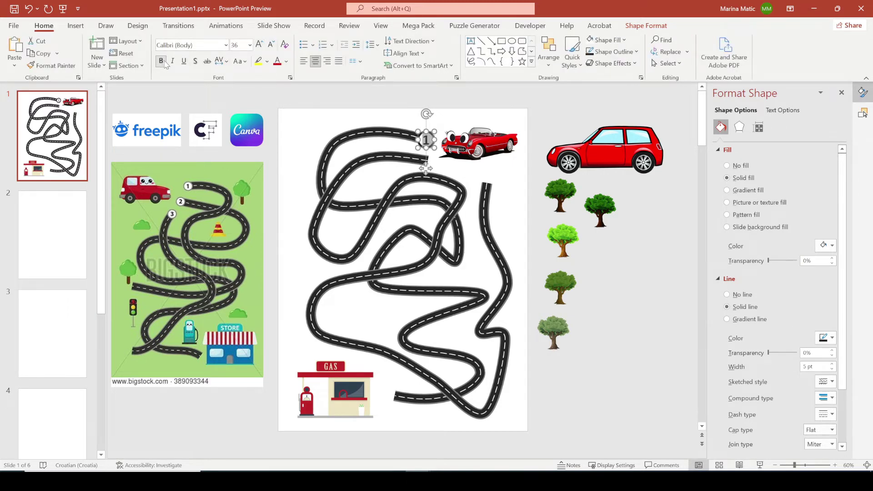
pyautogui.click(271, 44)
pyautogui.click(408, 121)
# - Copy the numbered circle to the starts of the other two roads and label the copies 2 and 3
pyautogui.click(429, 144)
pyautogui.moveTo(426, 169); pyautogui.dragTo(487, 211)
pyautogui.write('23')
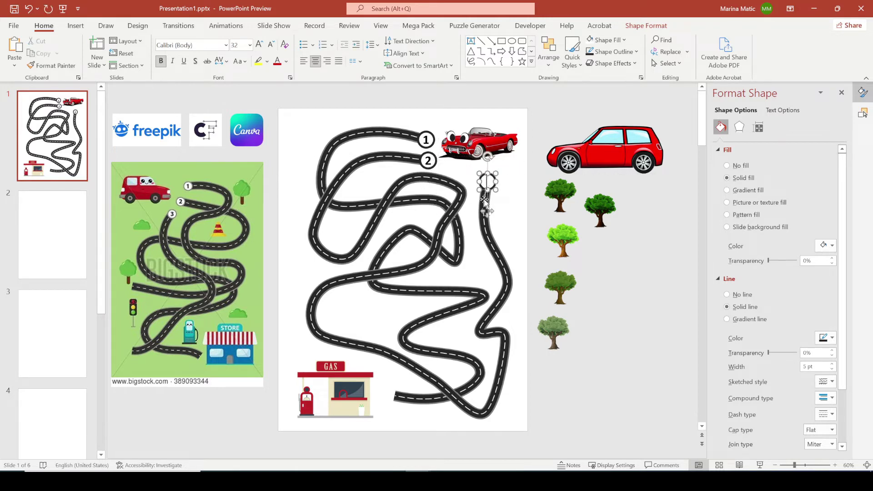
pyautogui.click(515, 124)
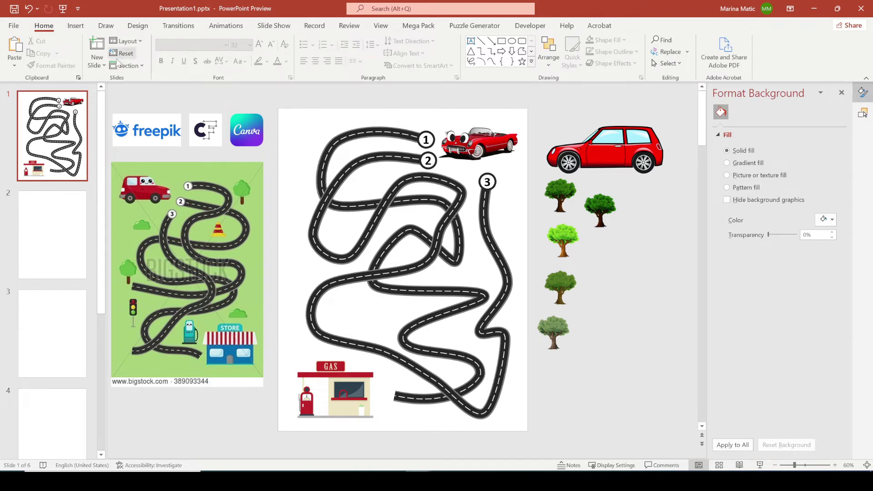
# - Cover the whole page with an 8.5" by 11" rectangle filled with the recently used light green and without an outline
pyautogui.click(75, 25)
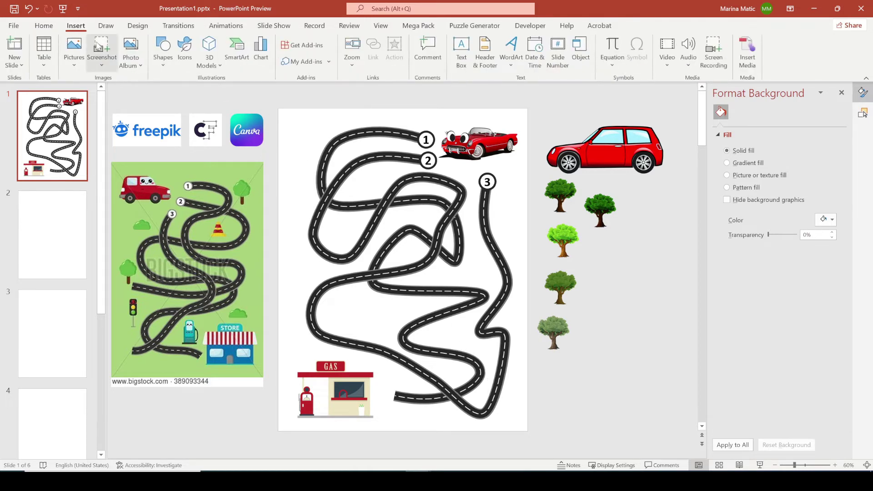
pyautogui.click(159, 52)
pyautogui.click(188, 92)
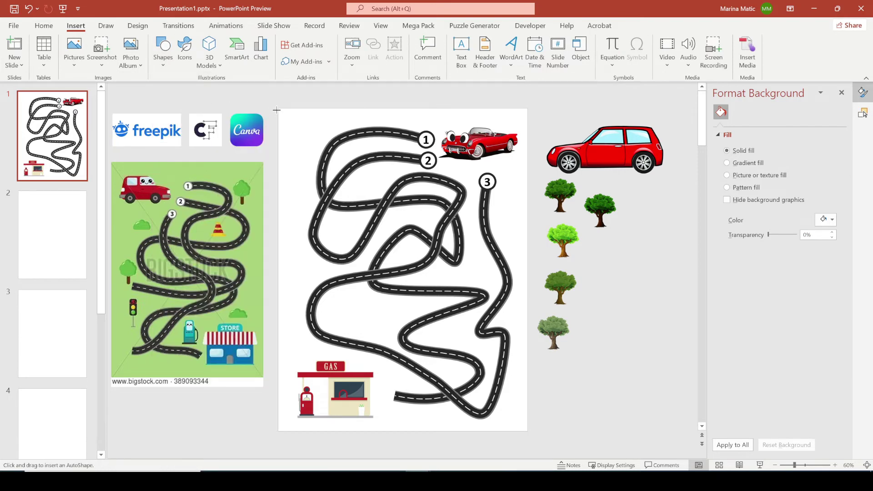
pyautogui.moveTo(279, 109); pyautogui.dragTo(527, 430)
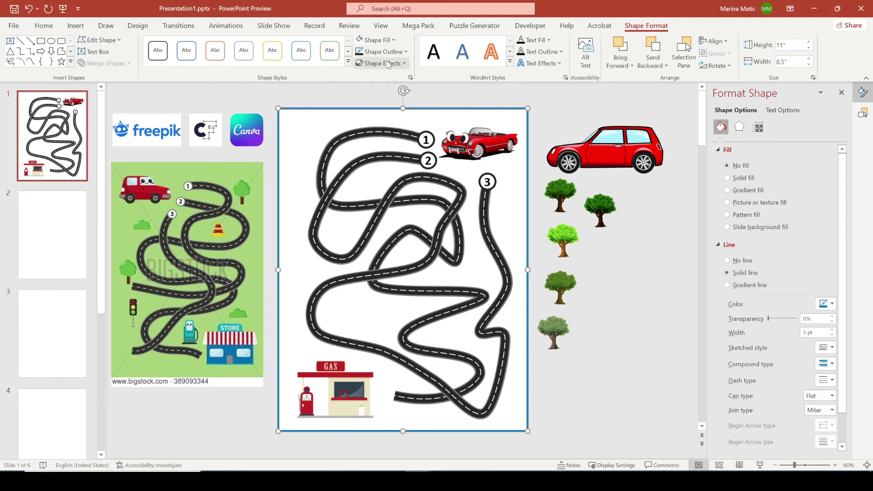
pyautogui.click(381, 45)
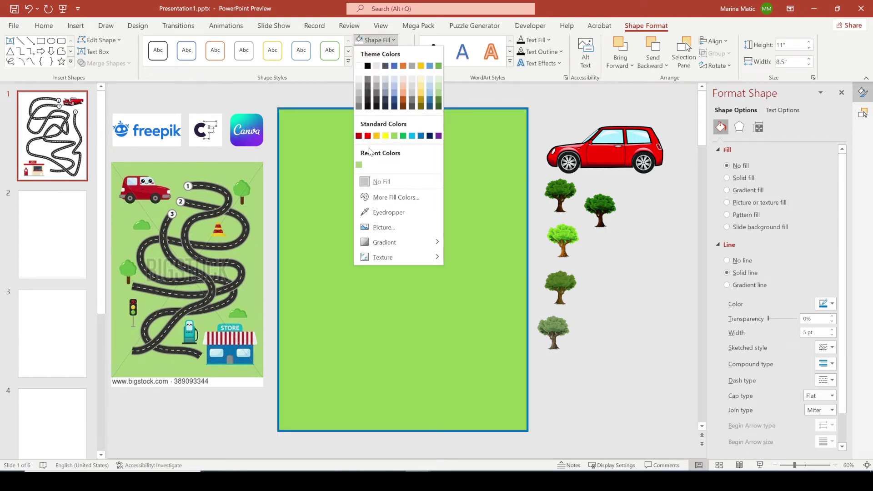
pyautogui.click(359, 165)
pyautogui.click(381, 51)
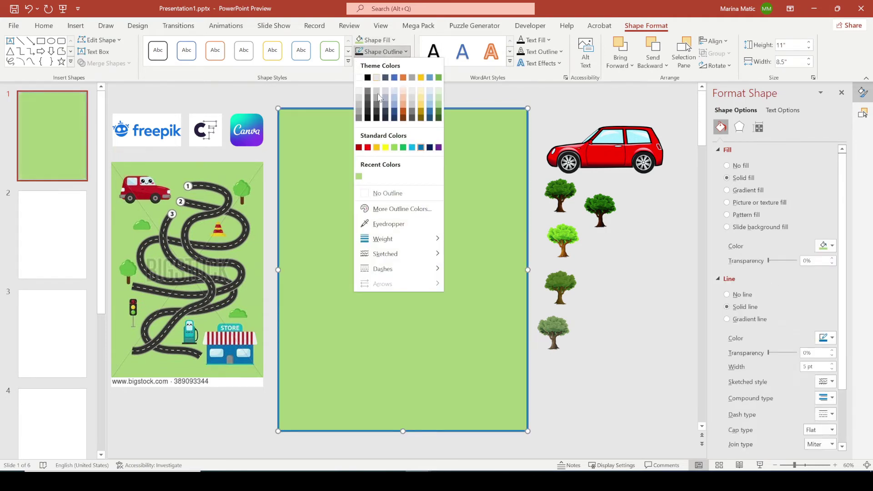
pyautogui.click(369, 193)
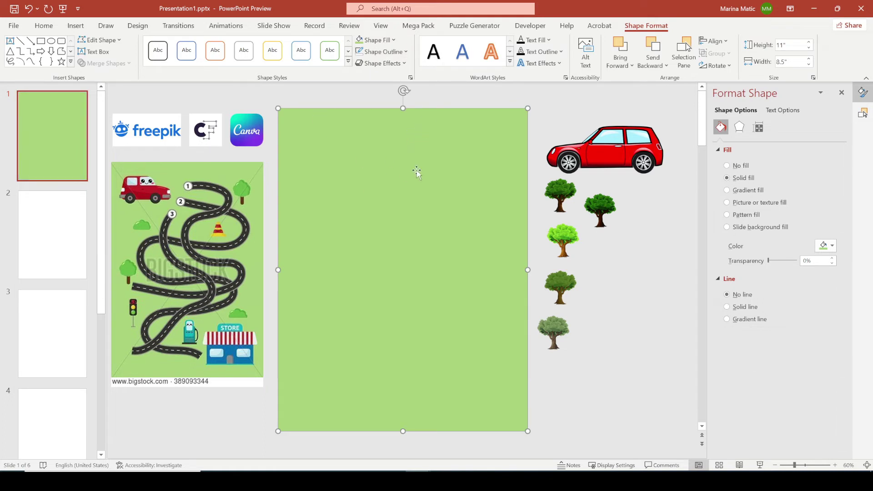
# - Send the green rectangle to the back, behind the roads, numbers and pictures
pyautogui.click(653, 50)
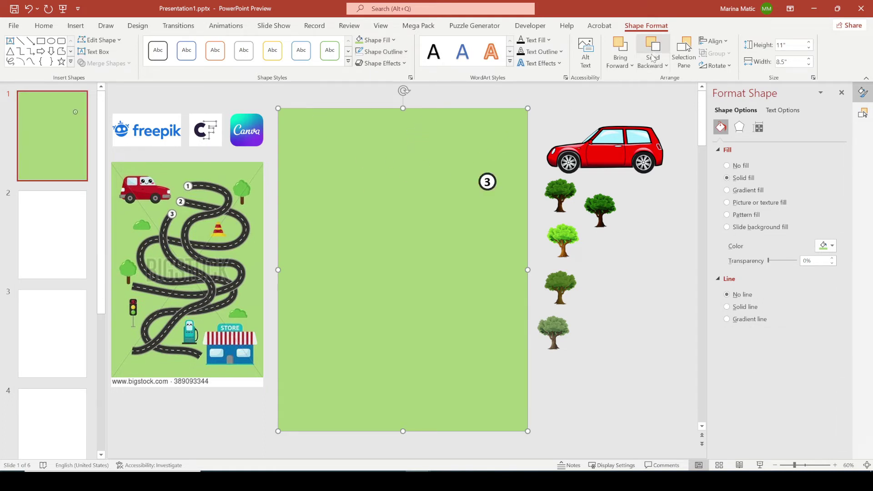
pyautogui.click(653, 65)
pyautogui.click(657, 96)
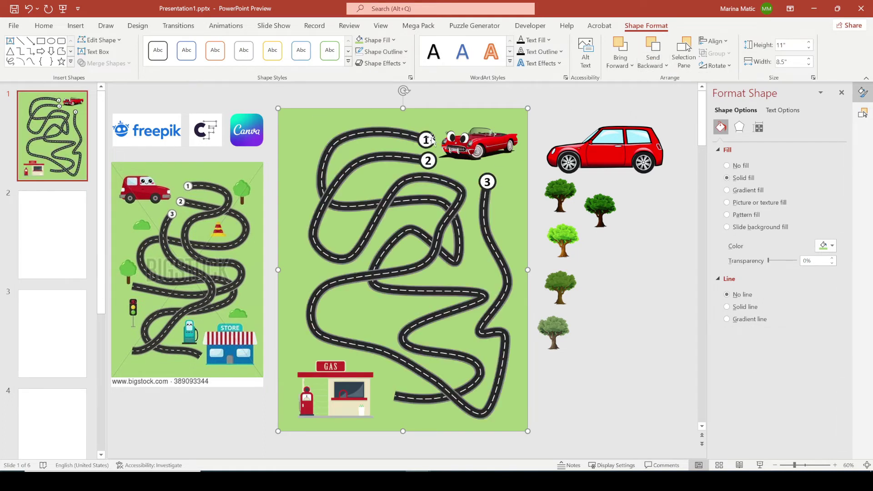
pyautogui.click(445, 103)
# - Place the five trees in the gaps between the roads and shift the gas station slightly inward from the page edge
pyautogui.moveTo(560, 195); pyautogui.dragTo(355, 308)
pyautogui.moveTo(561, 284); pyautogui.dragTo(339, 231)
pyautogui.moveTo(563, 239); pyautogui.dragTo(381, 177)
pyautogui.moveTo(597, 205); pyautogui.dragTo(476, 262)
pyautogui.moveTo(552, 324); pyautogui.dragTo(458, 326)
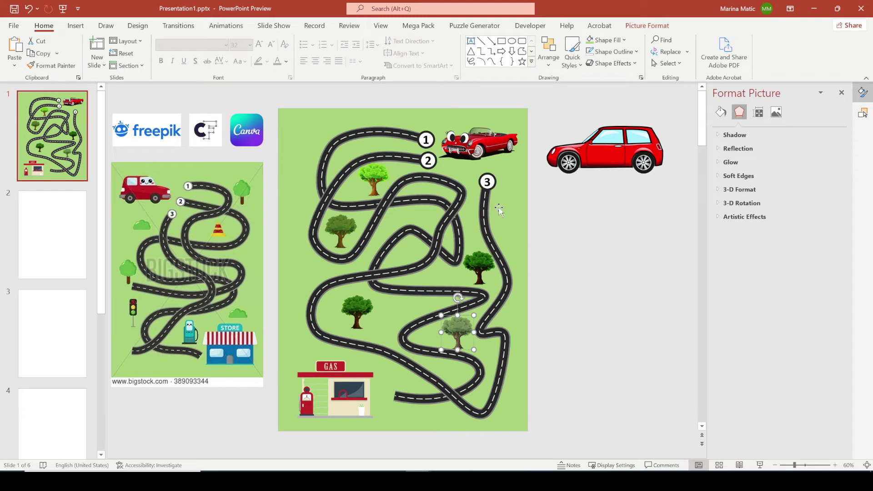
pyautogui.click(583, 261)
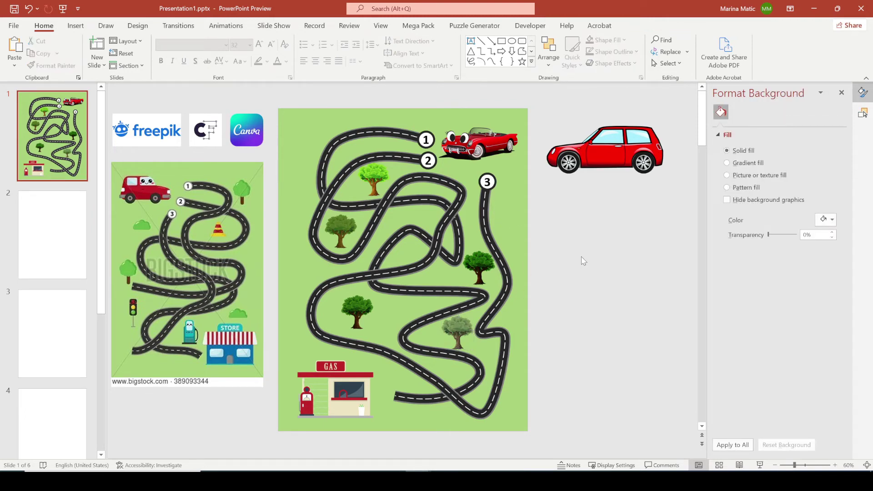
pyautogui.moveTo(365, 384); pyautogui.dragTo(370, 381)
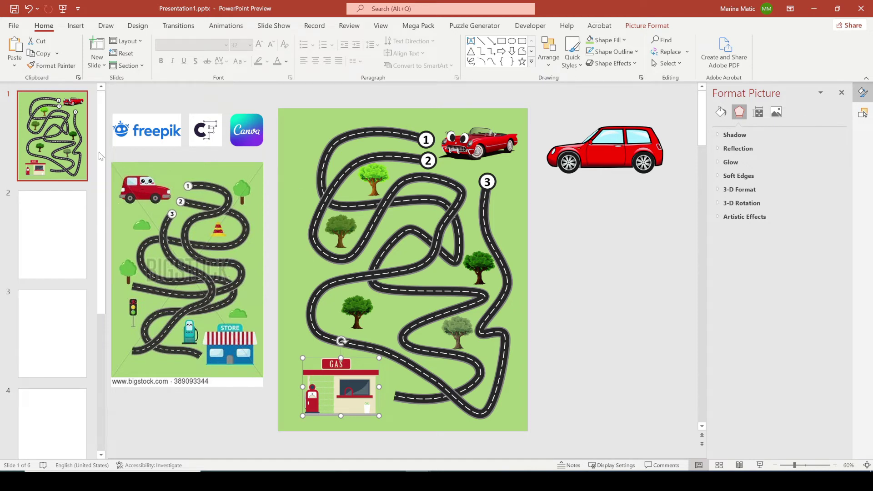
# - Duplicate the maze slide and set the near-black line of road 1 to standard red on the copy
pyautogui.rightClick(69, 124)
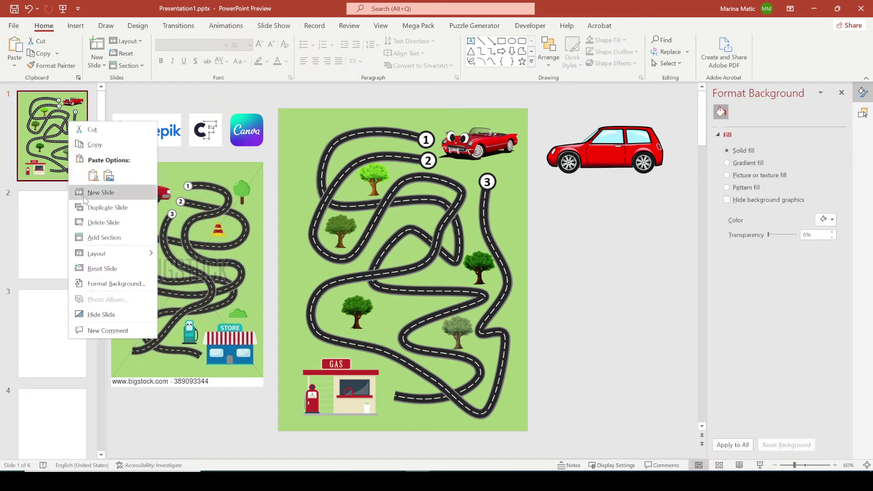
pyautogui.click(107, 207)
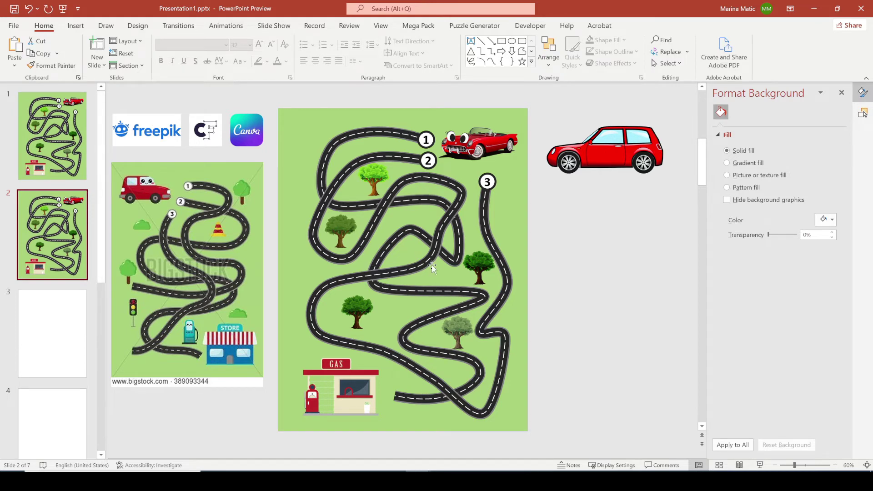
pyautogui.click(406, 138)
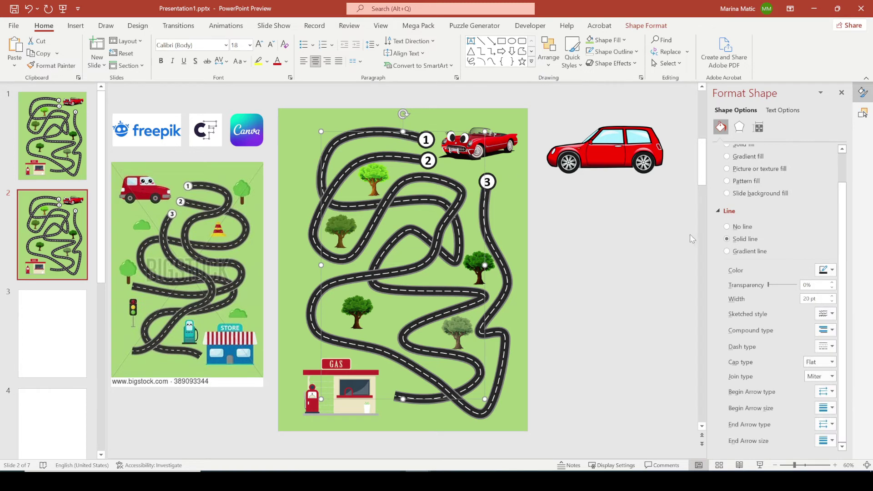
pyautogui.click(822, 271)
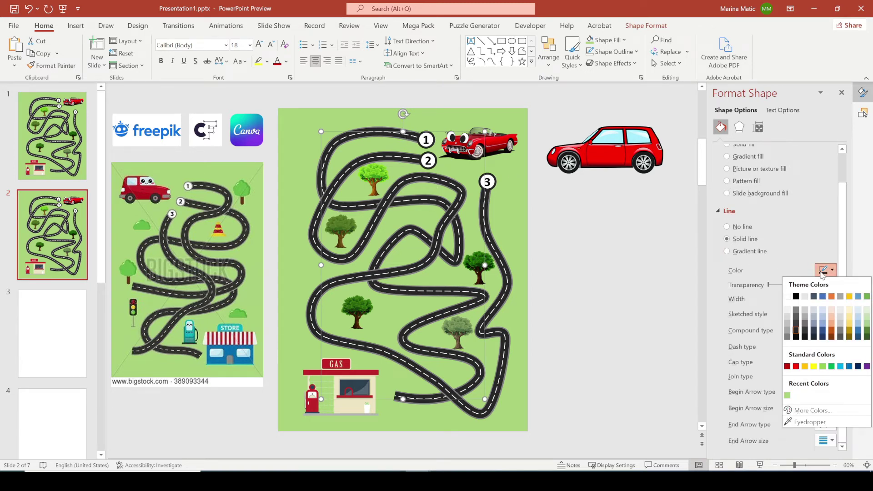
pyautogui.click(796, 367)
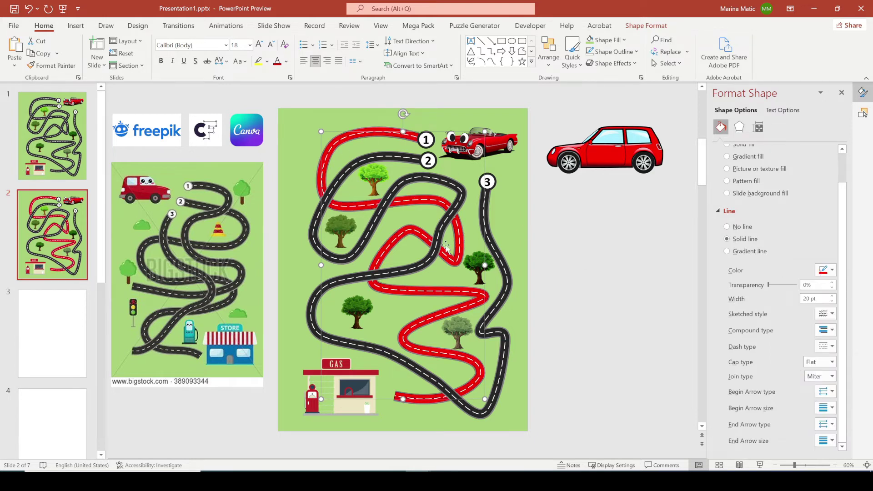
pyautogui.click(565, 315)
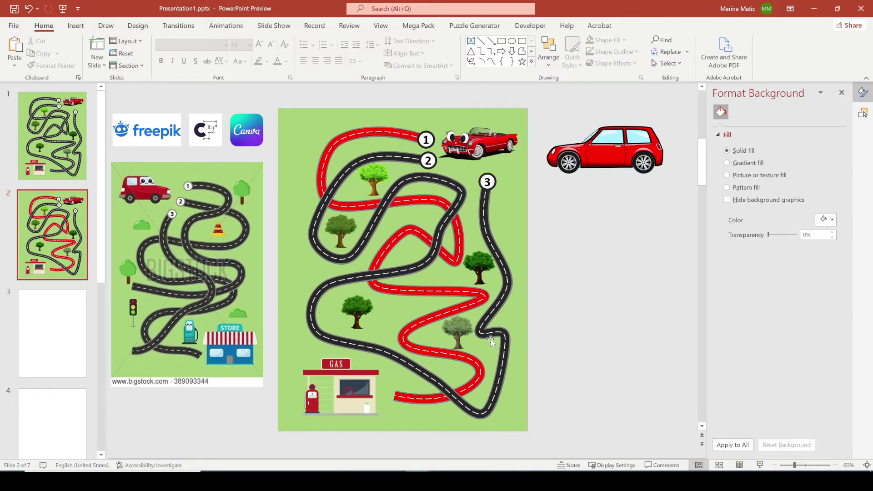
# - Move slide 5, which has the straight-road reference picture beside the page, ahead of blank slide 4
pyautogui.click(69, 317)
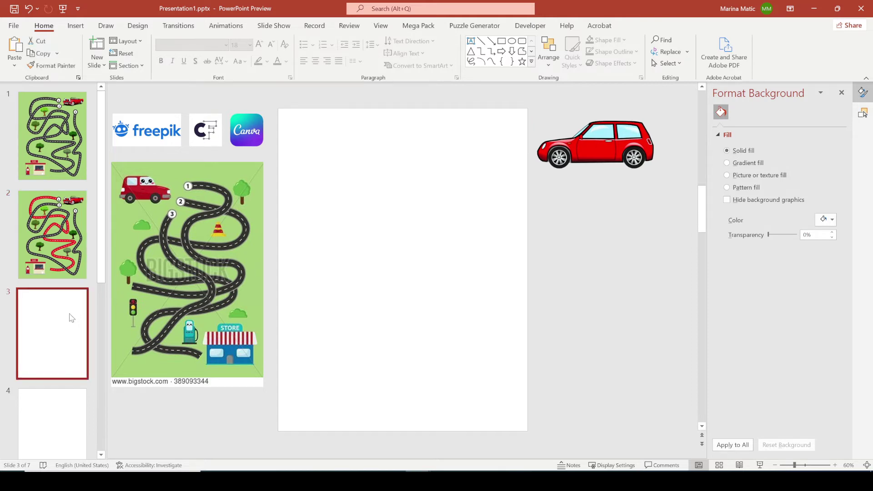
pyautogui.click(60, 398)
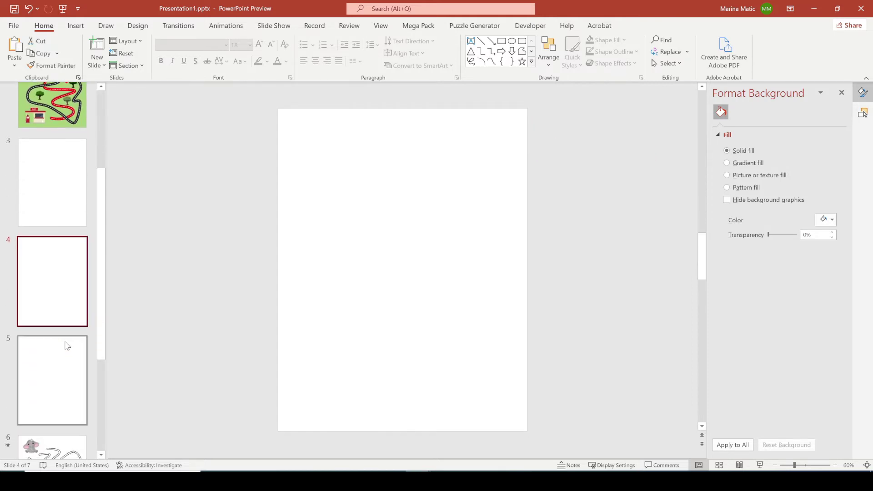
pyautogui.click(66, 346)
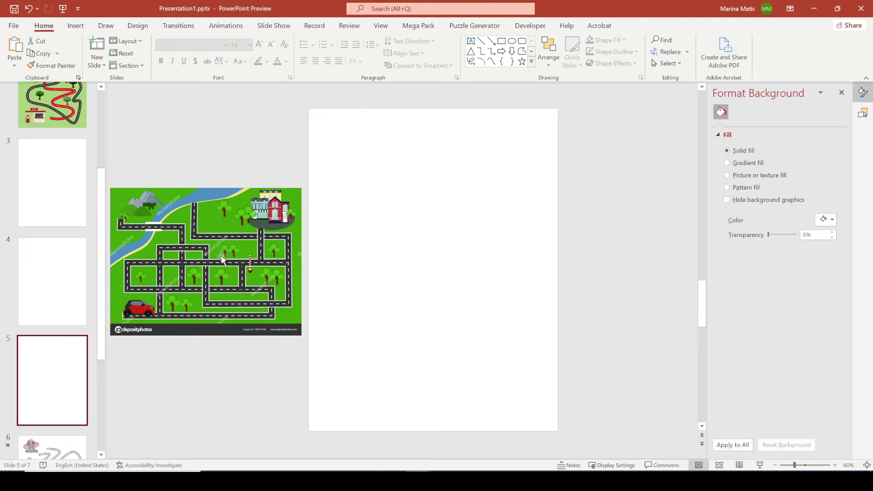
pyautogui.moveTo(73, 363); pyautogui.dragTo(70, 254)
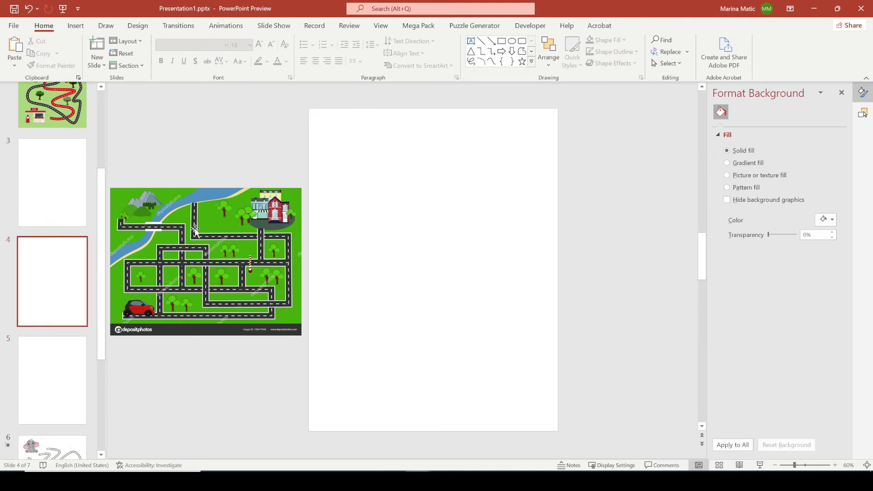
pyautogui.click(202, 239)
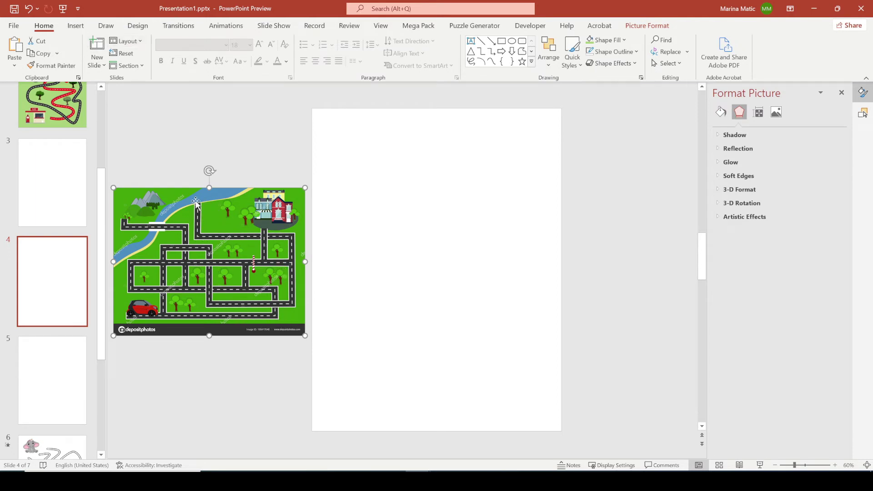
# - Return to slide 4 with the straight-road reference picture and begin inserting an object on its blank page
pyautogui.click(69, 118)
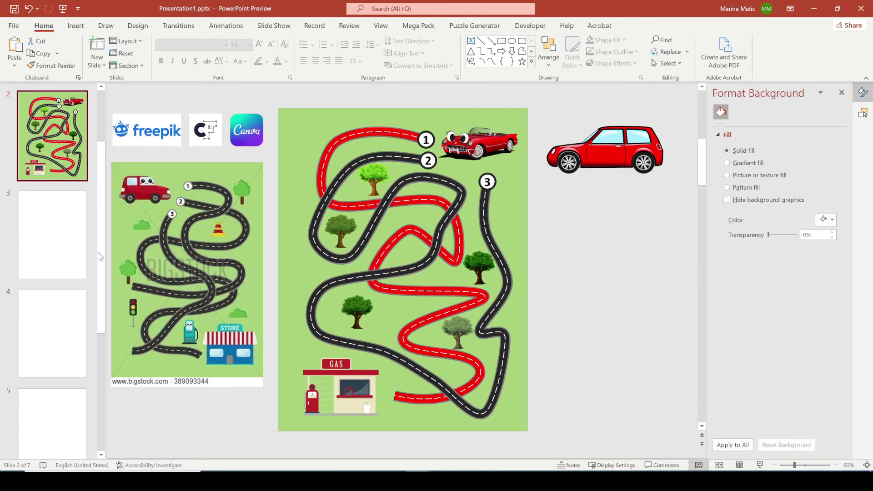
pyautogui.click(68, 323)
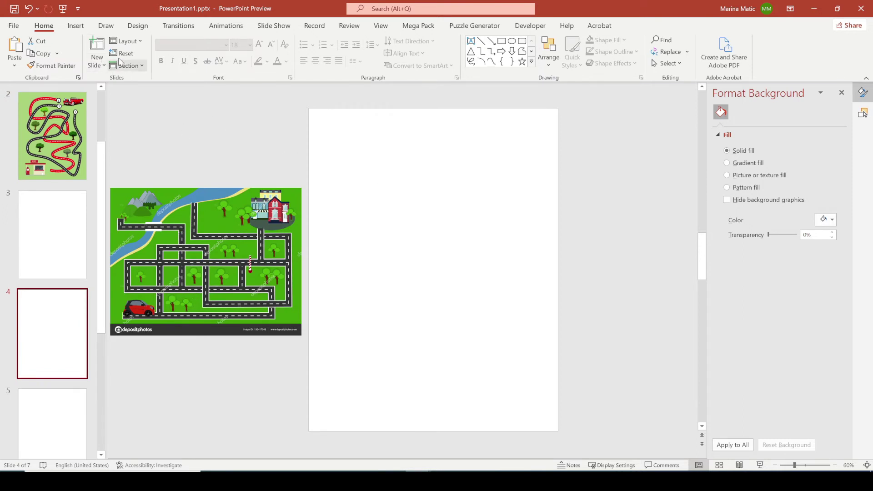
pyautogui.click(76, 26)
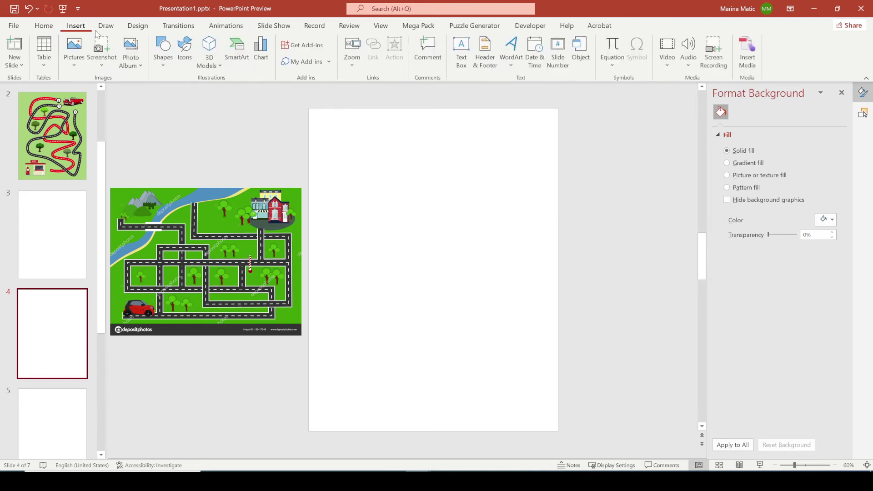